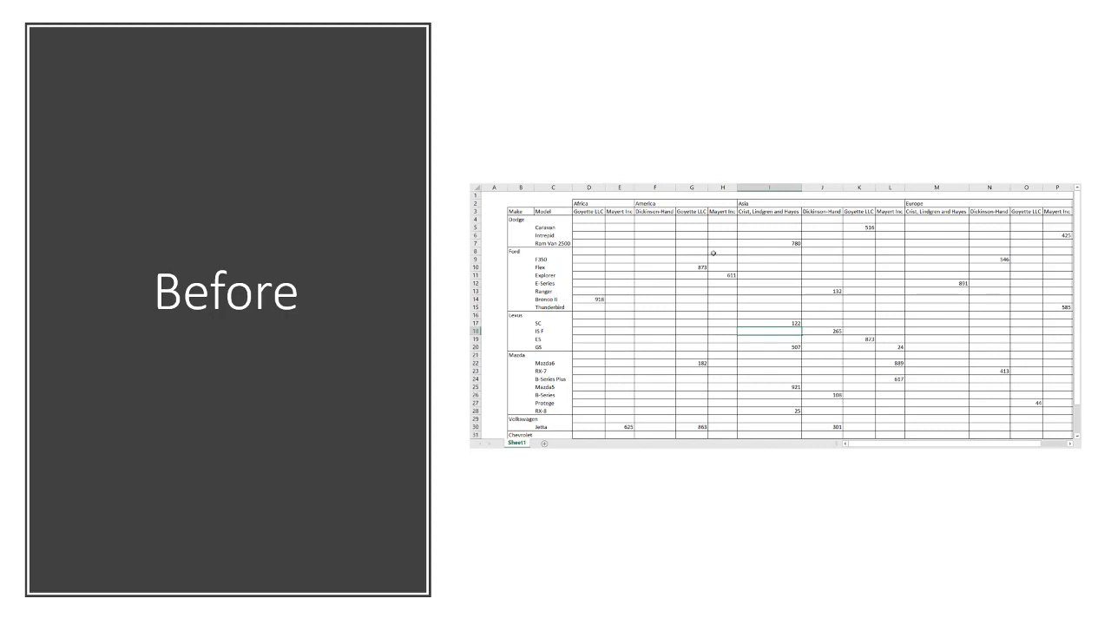
{"action": "key", "text": "super+equal"}
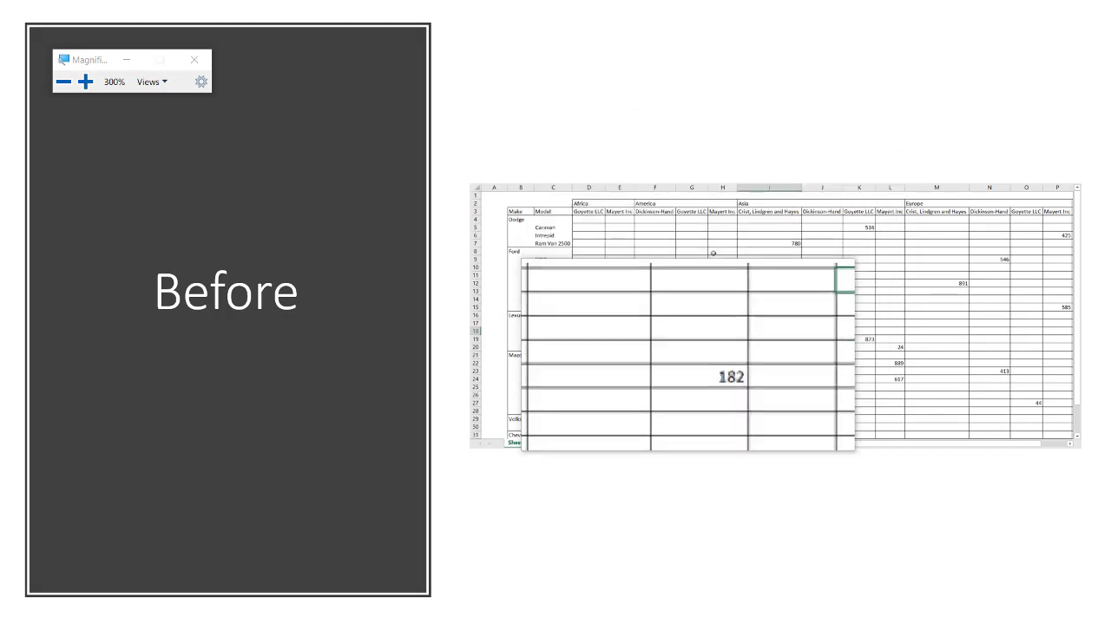
{"action": "key", "text": "super+Escape"}
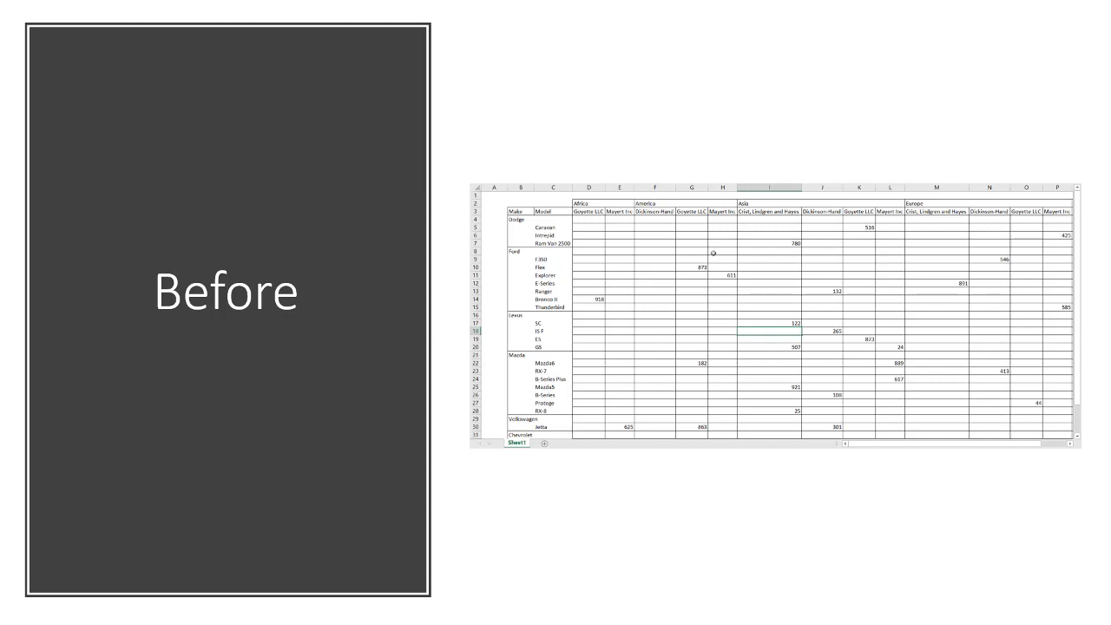
{"action": "key", "text": "Right"}
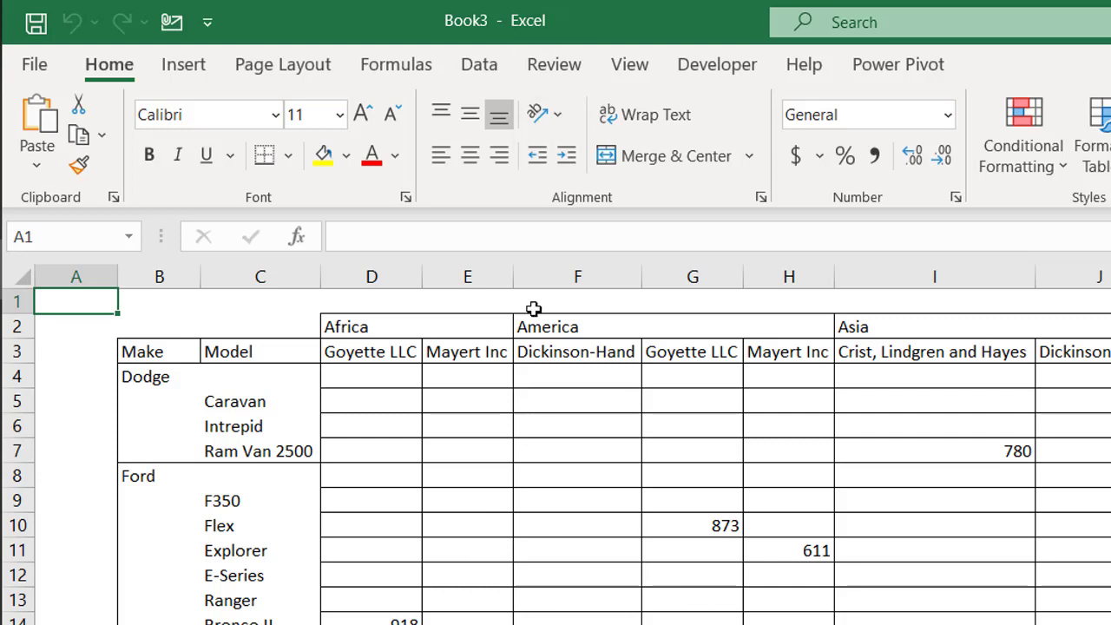
{"action": "left_click", "coordinate": [483, 65]}
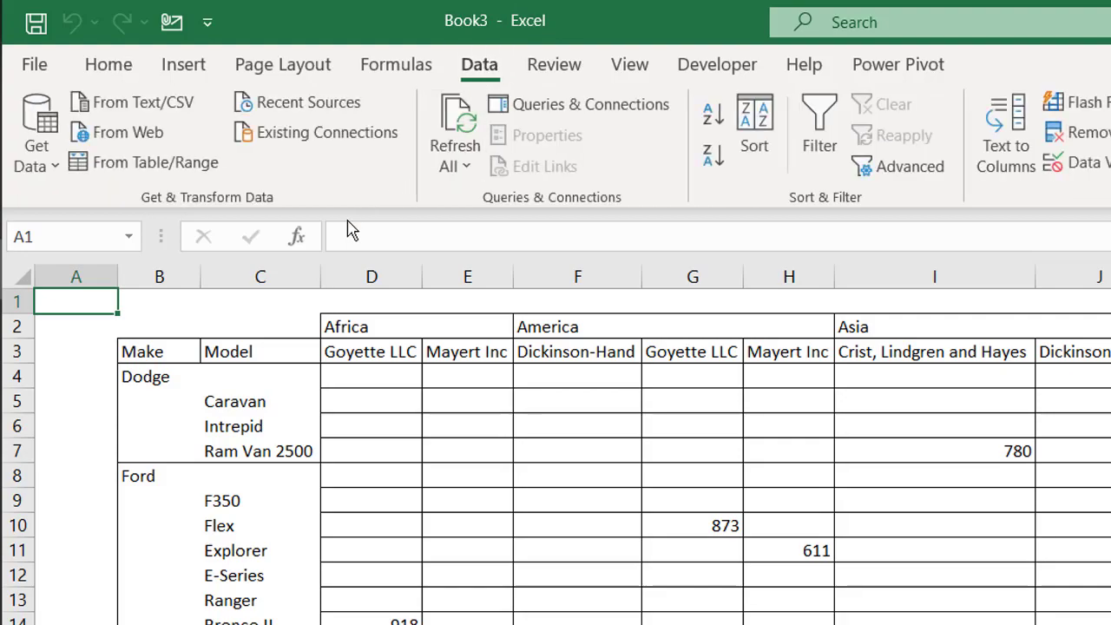
{"action": "left_click", "coordinate": [169, 163]}
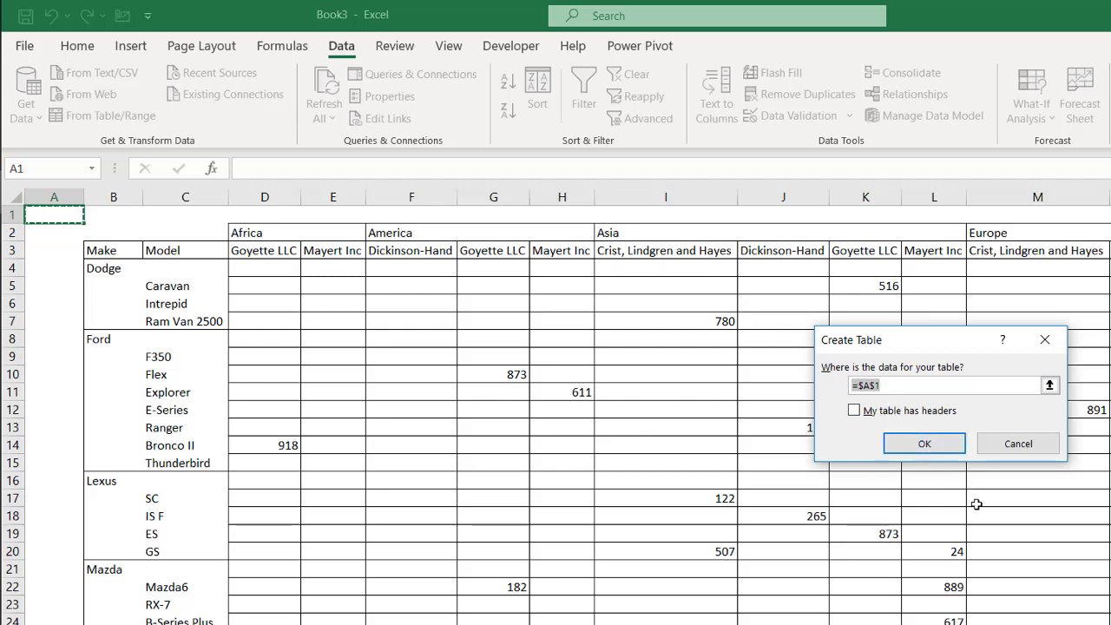
{"action": "left_click", "coordinate": [1022, 455]}
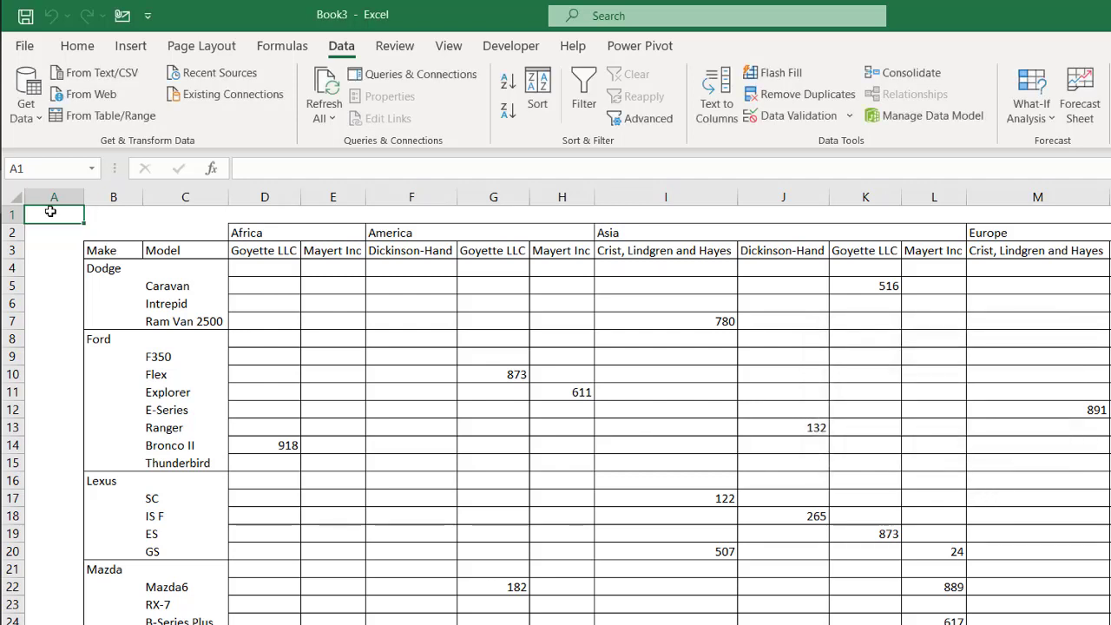
Try to bring columns B to Q into Power Query as a table, discarding the resulting query
{"action": "left_click_drag", "start_coordinate": [113, 213], "coordinate": [218, 204]}
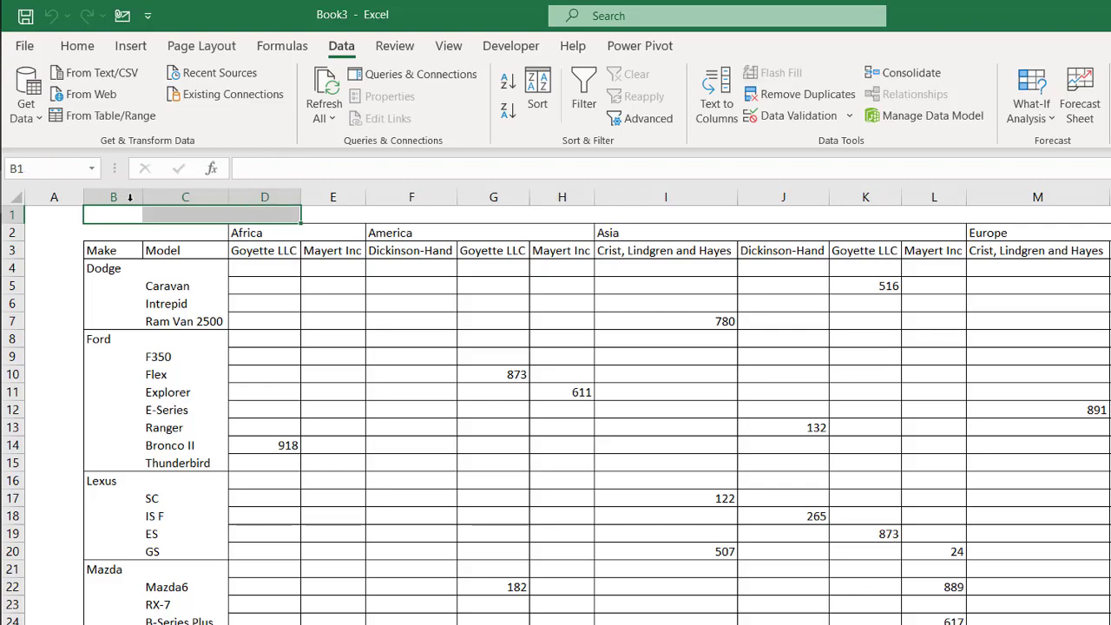
{"action": "left_click_drag", "start_coordinate": [112, 197], "coordinate": [982, 154]}
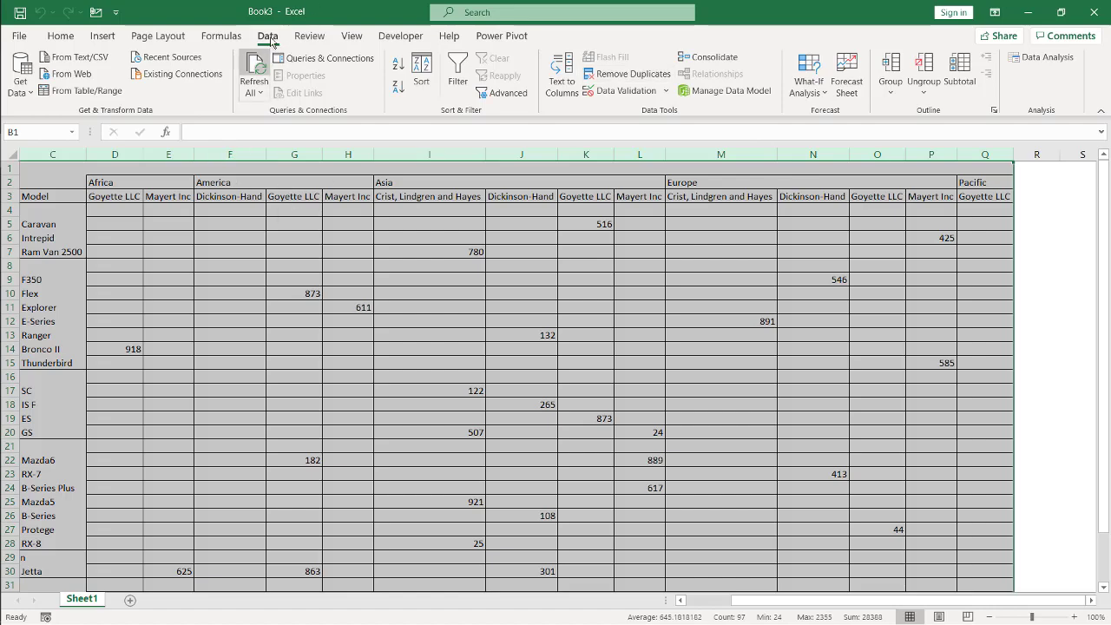
{"action": "left_click", "coordinate": [86, 89]}
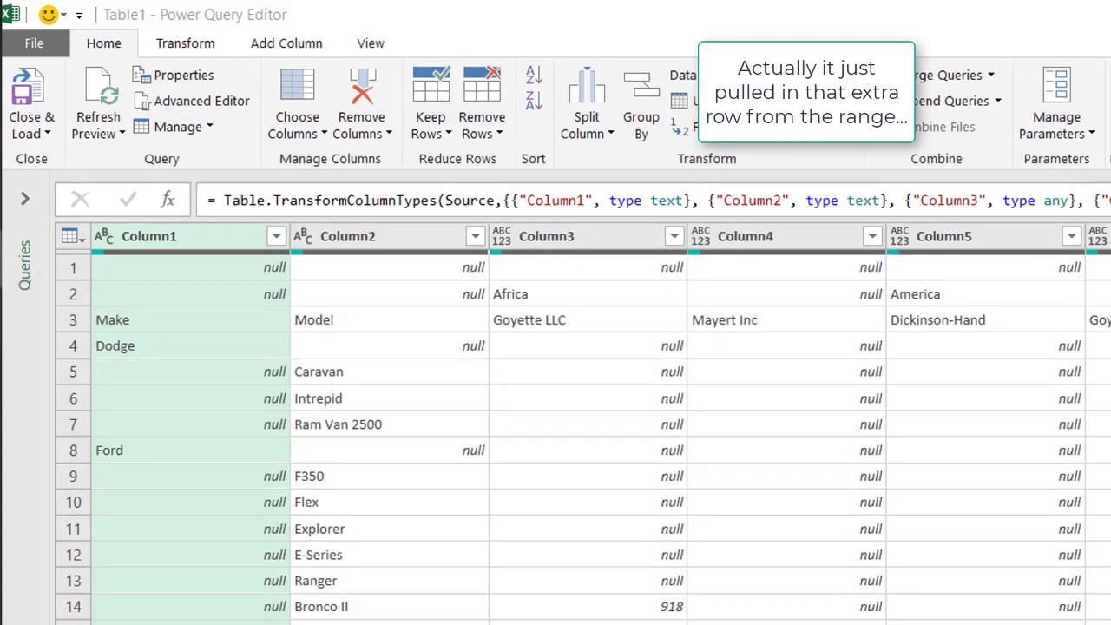
{"action": "left_click", "coordinate": [1110, 15]}
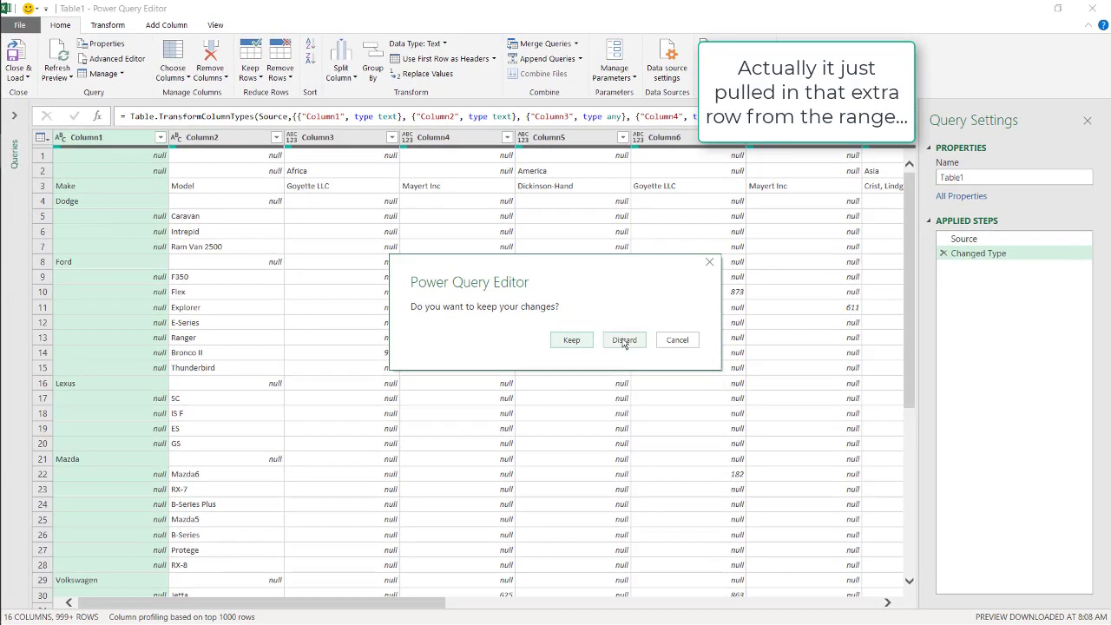
{"action": "left_click", "coordinate": [624, 340]}
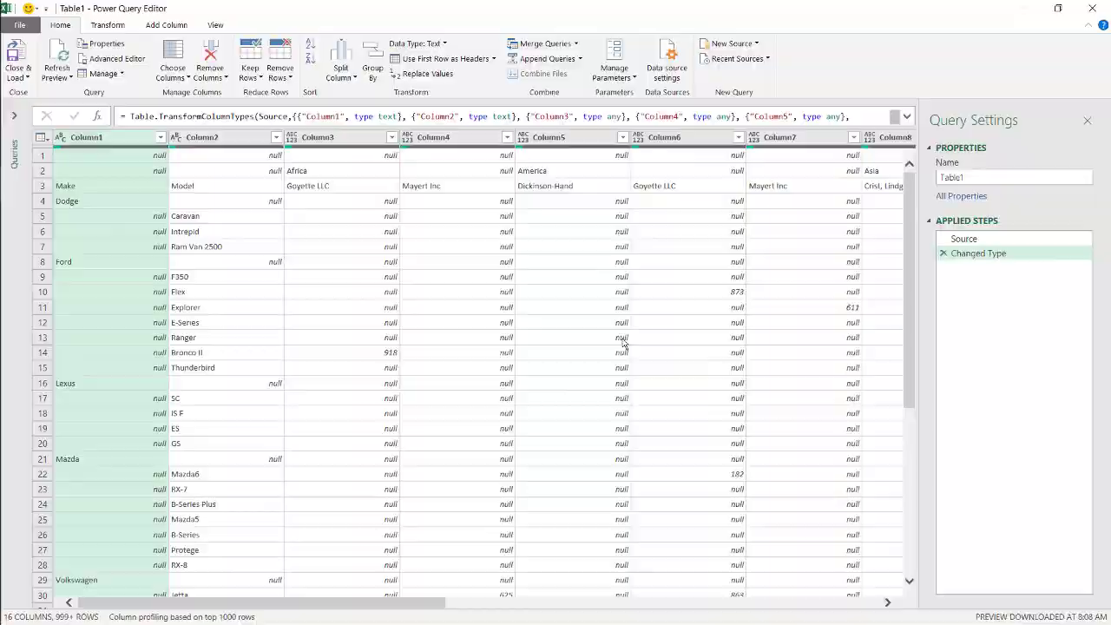
{"action": "left_click", "coordinate": [508, 347]}
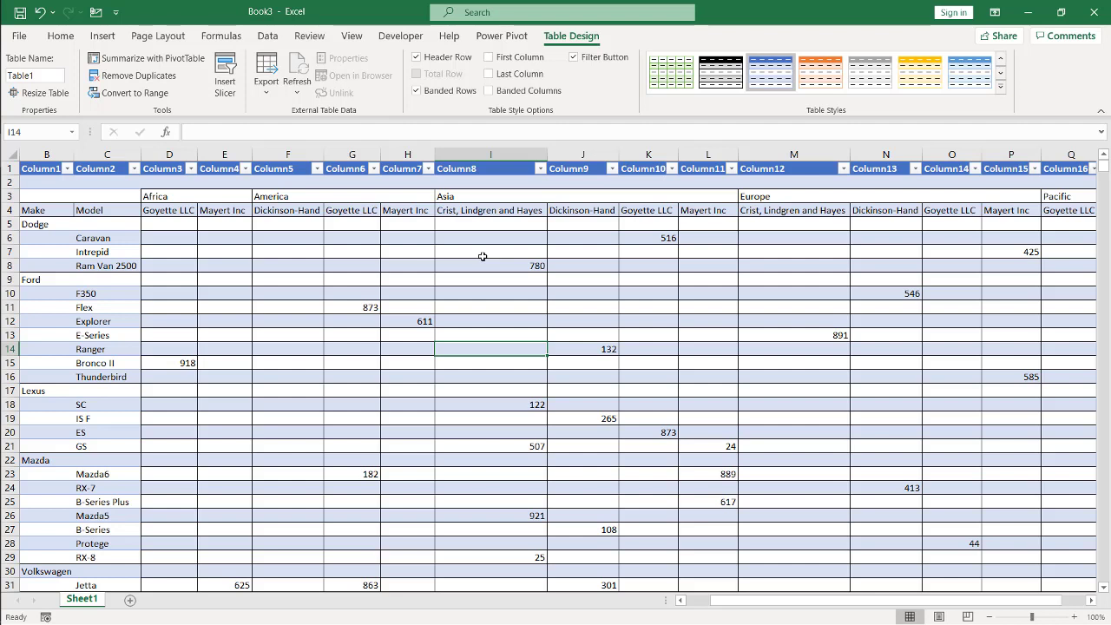
{"action": "left_click", "coordinate": [175, 502]}
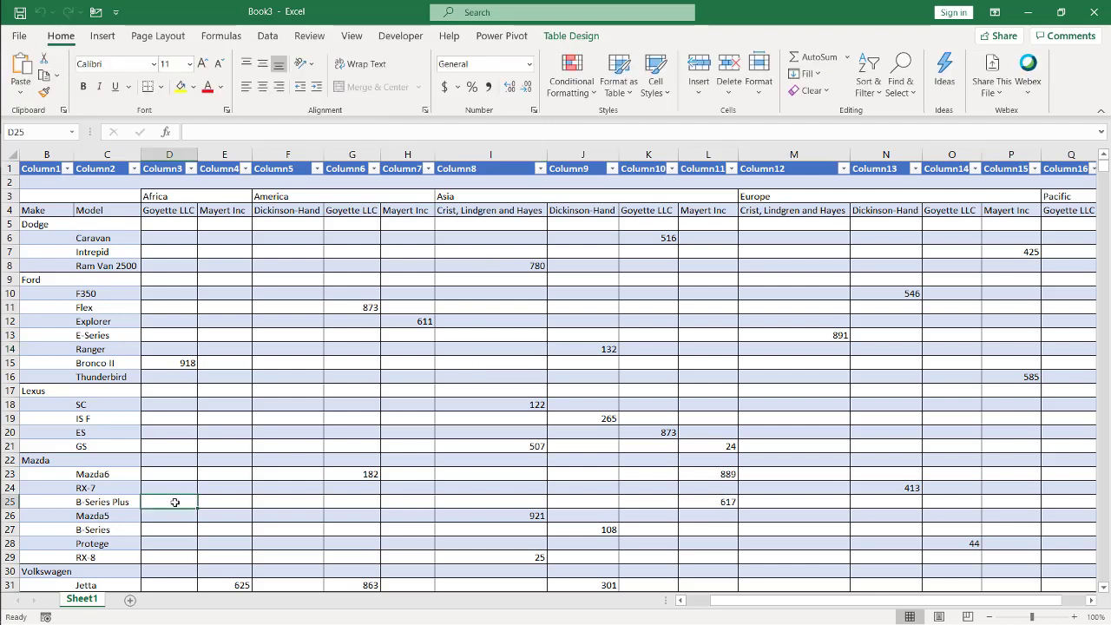
Create a new blank workbook and import pq-multi-col-row.xlsx into it as a workbook data source
{"action": "key", "text": "ctrl+n"}
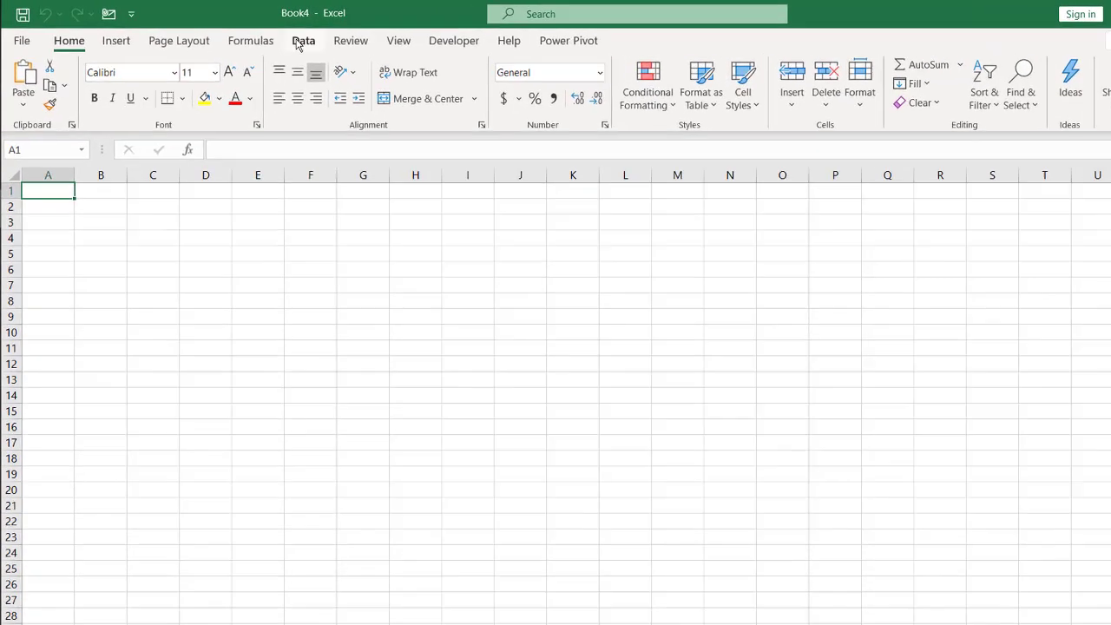
{"action": "left_click", "coordinate": [267, 36]}
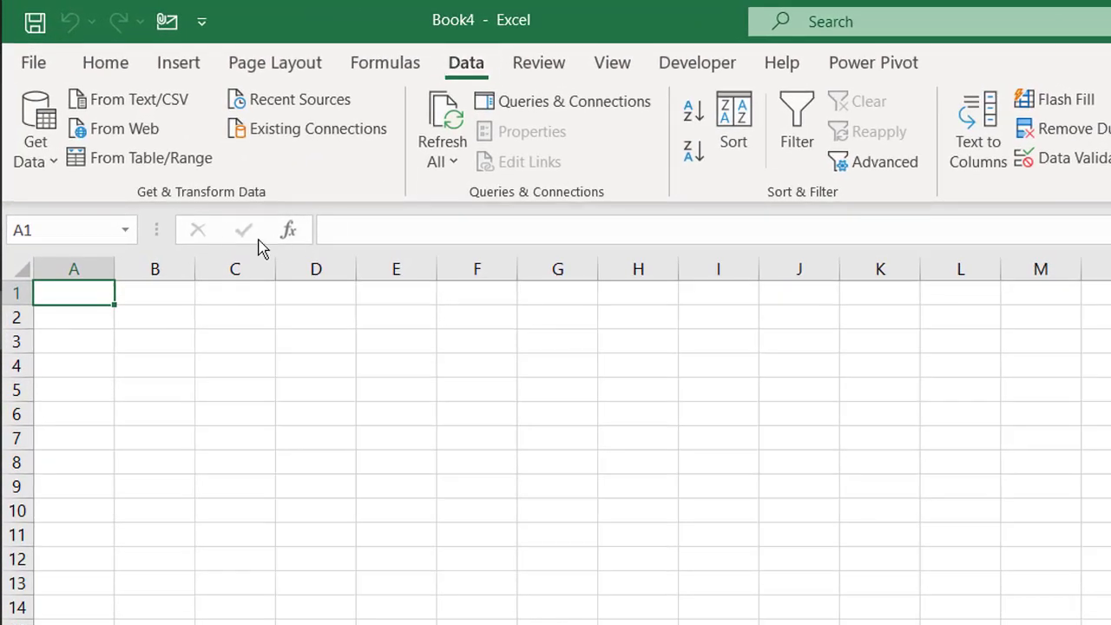
{"action": "left_click", "coordinate": [43, 161]}
{"action": "mouse_move", "coordinate": [131, 198]}
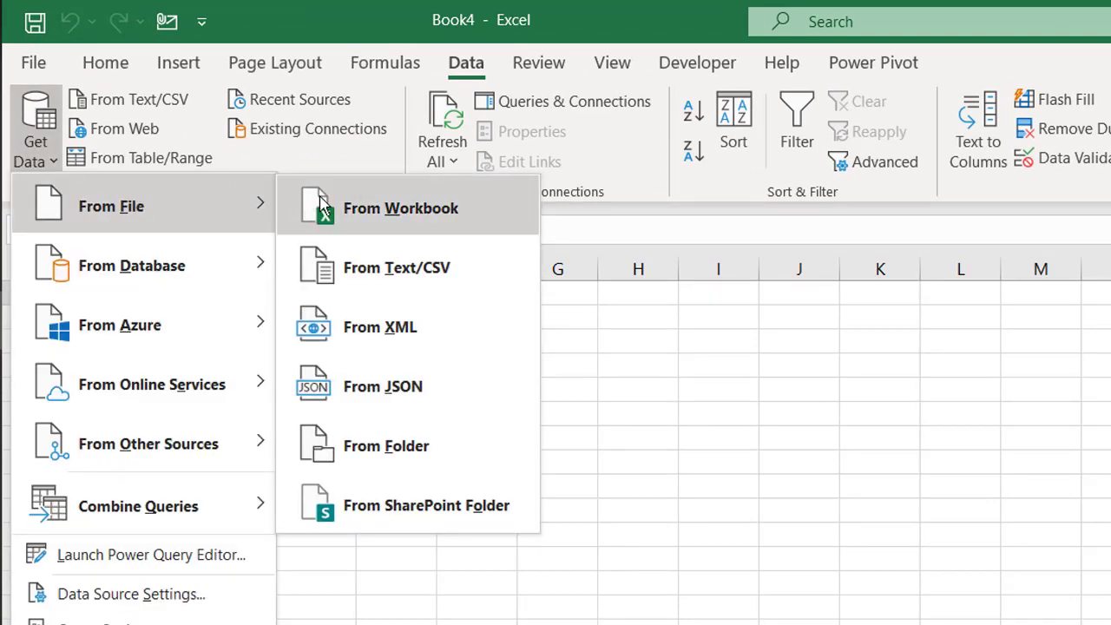
{"action": "left_click", "coordinate": [345, 210]}
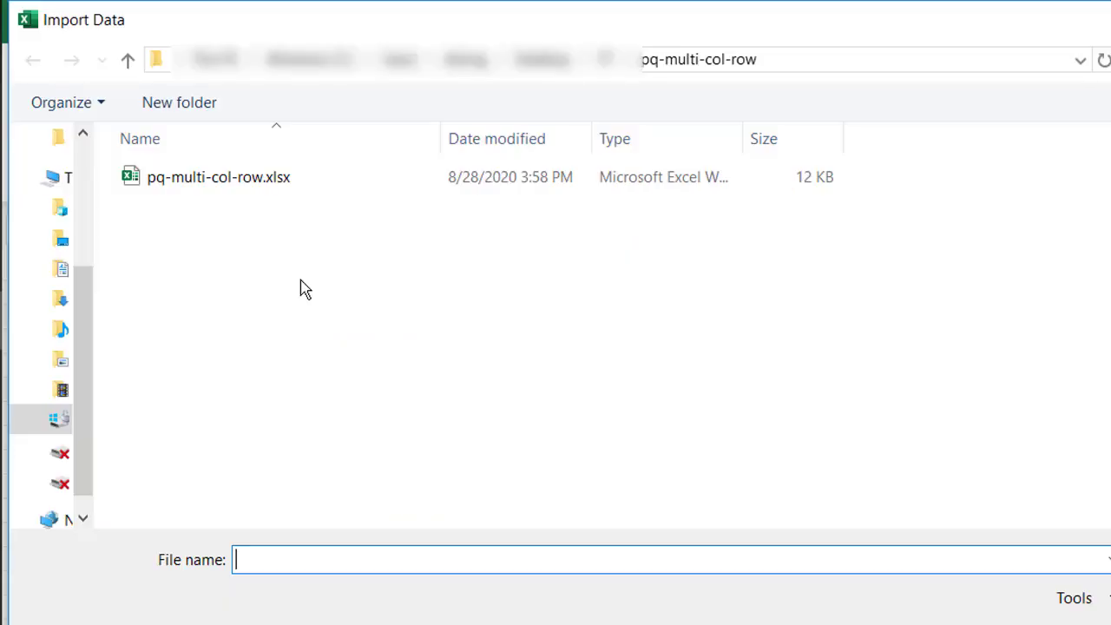
{"action": "left_click", "coordinate": [279, 184]}
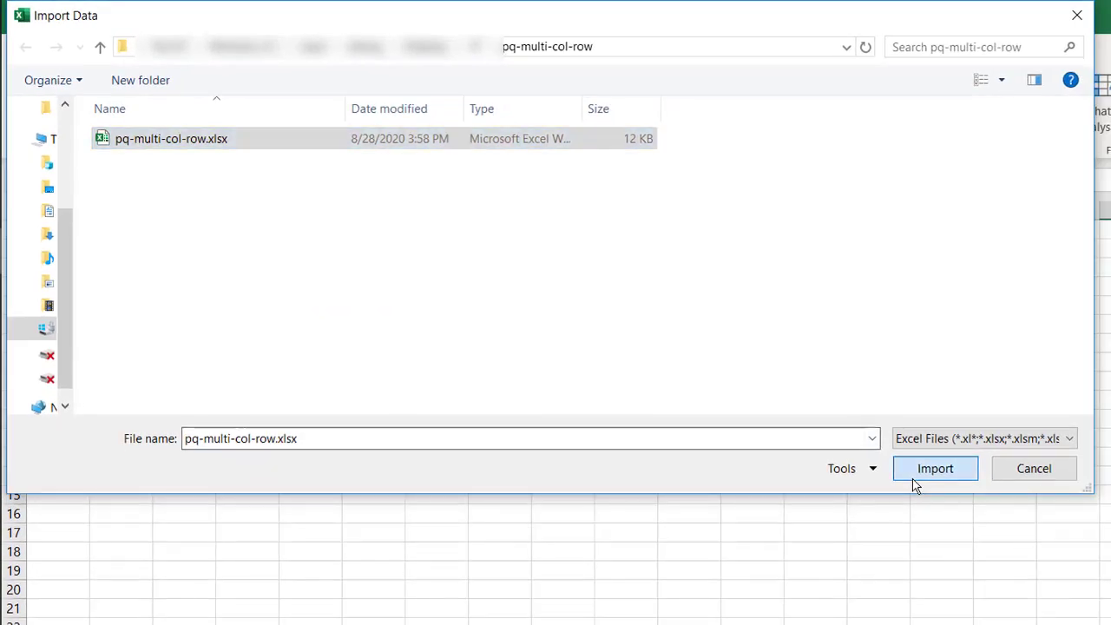
{"action": "left_click", "coordinate": [912, 469]}
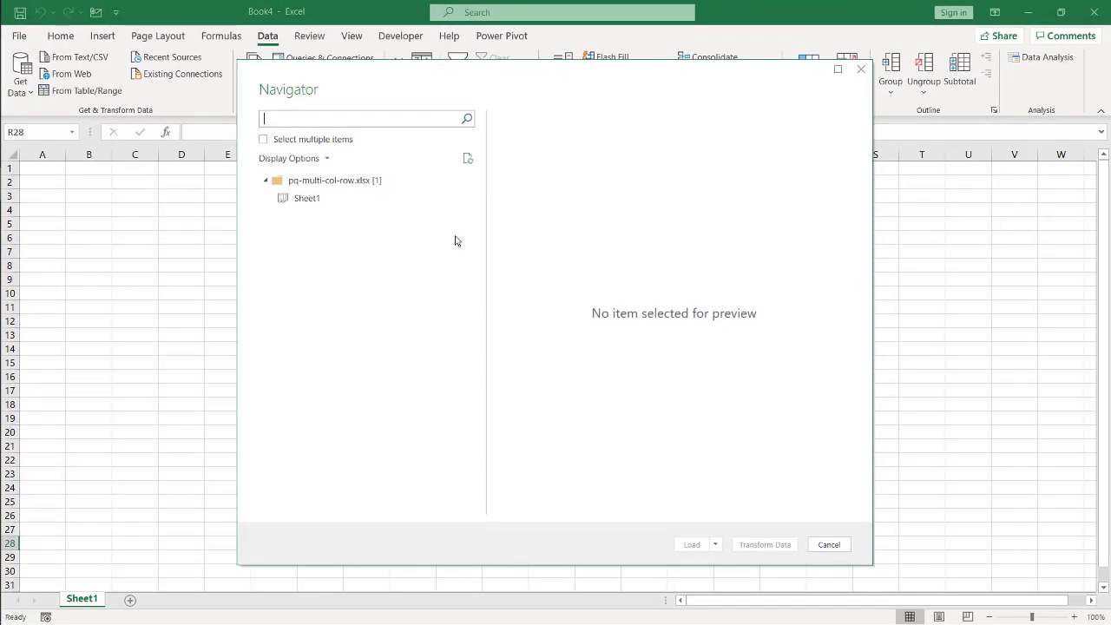
Open Sheet1 for transformation in Power Query and delete the query's Changed Type and Promoted Headers steps
{"action": "left_click", "coordinate": [366, 197]}
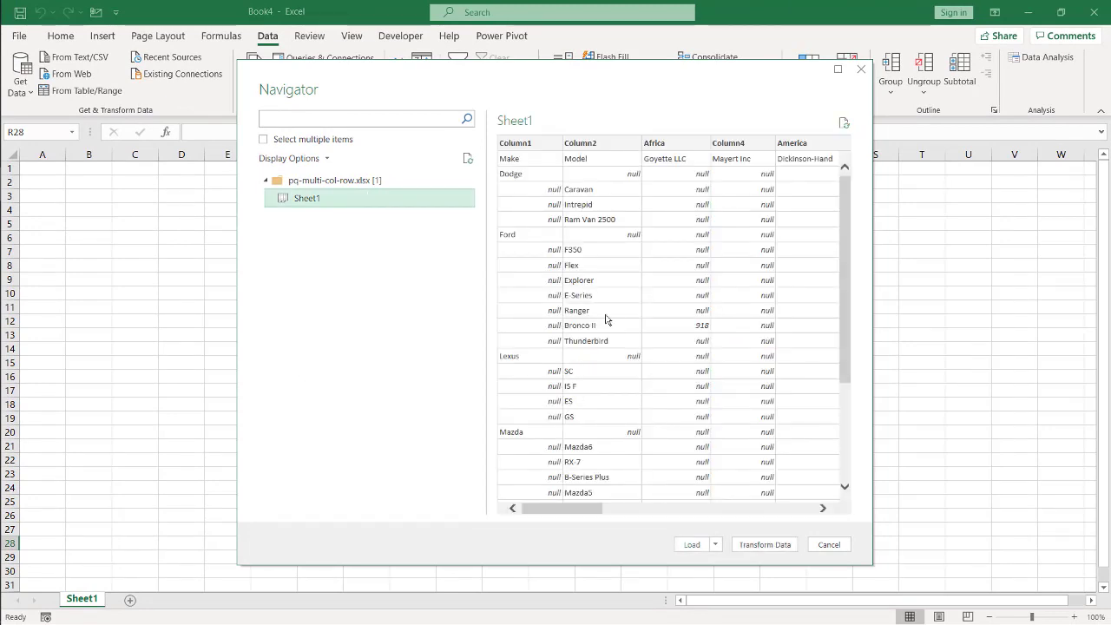
{"action": "left_click", "coordinate": [763, 545]}
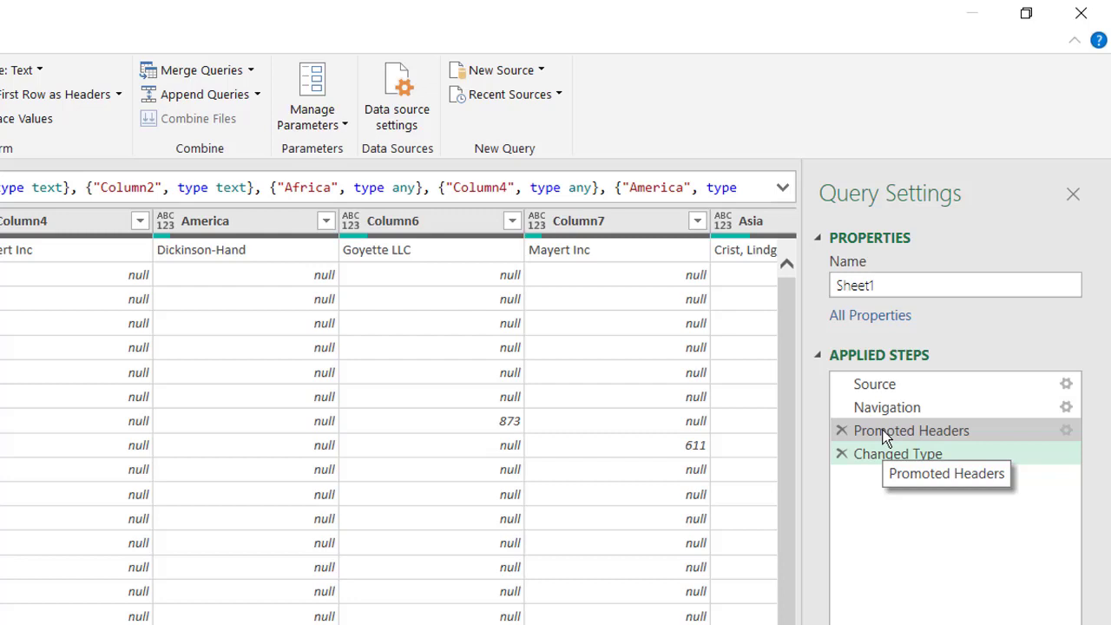
{"action": "left_click", "coordinate": [844, 455]}
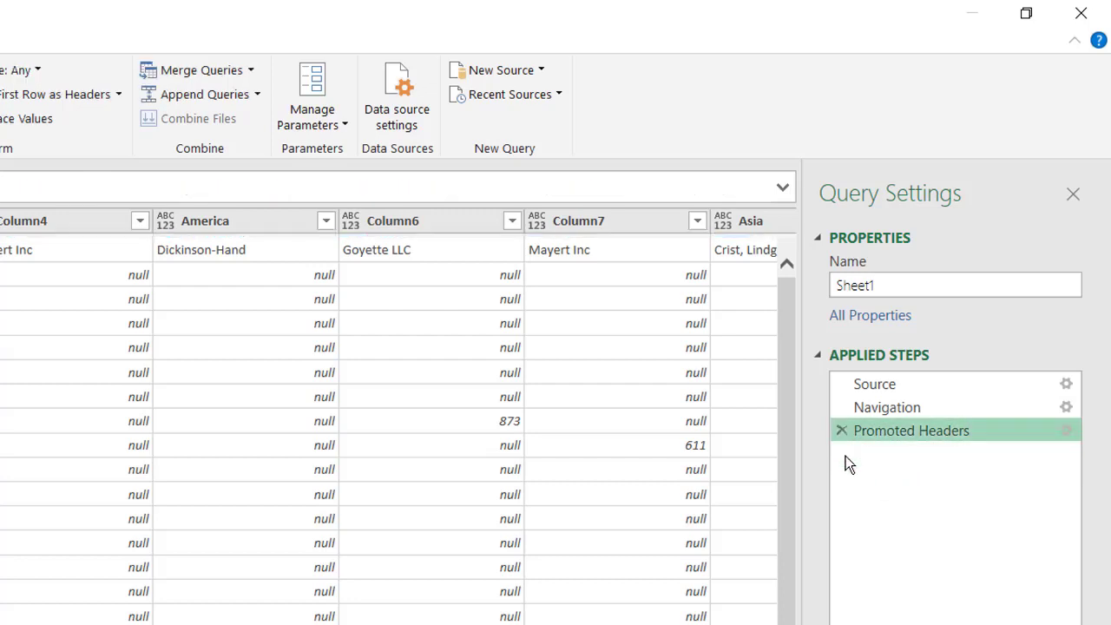
{"action": "left_click", "coordinate": [841, 431]}
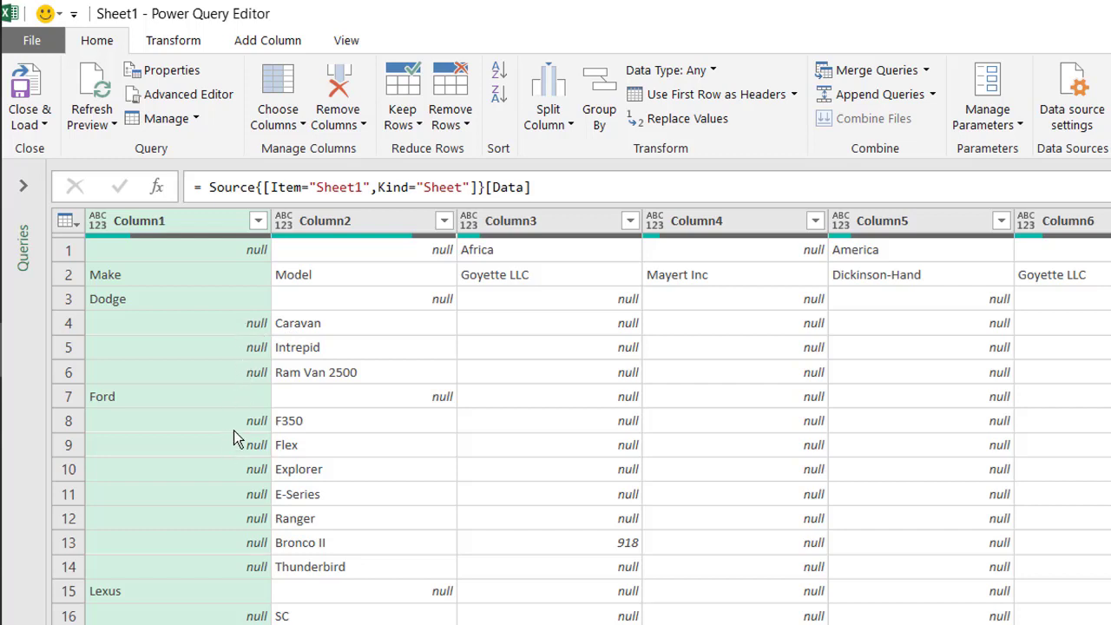
Fill Column1 down so each make repeats in the empty cells below it
{"action": "right_click", "coordinate": [200, 221]}
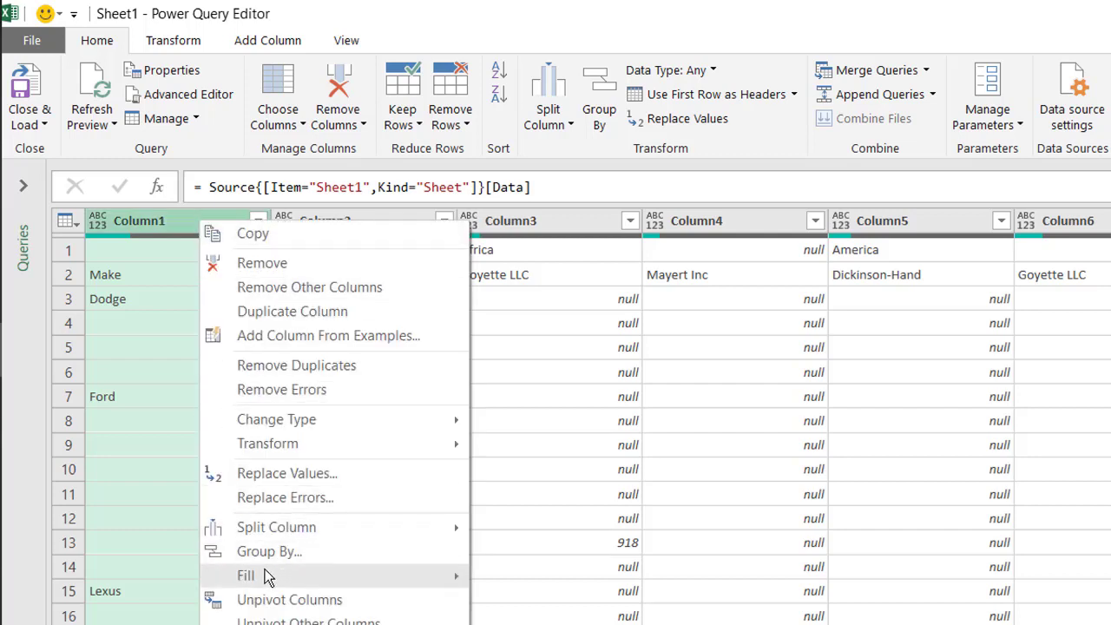
{"action": "mouse_move", "coordinate": [267, 577]}
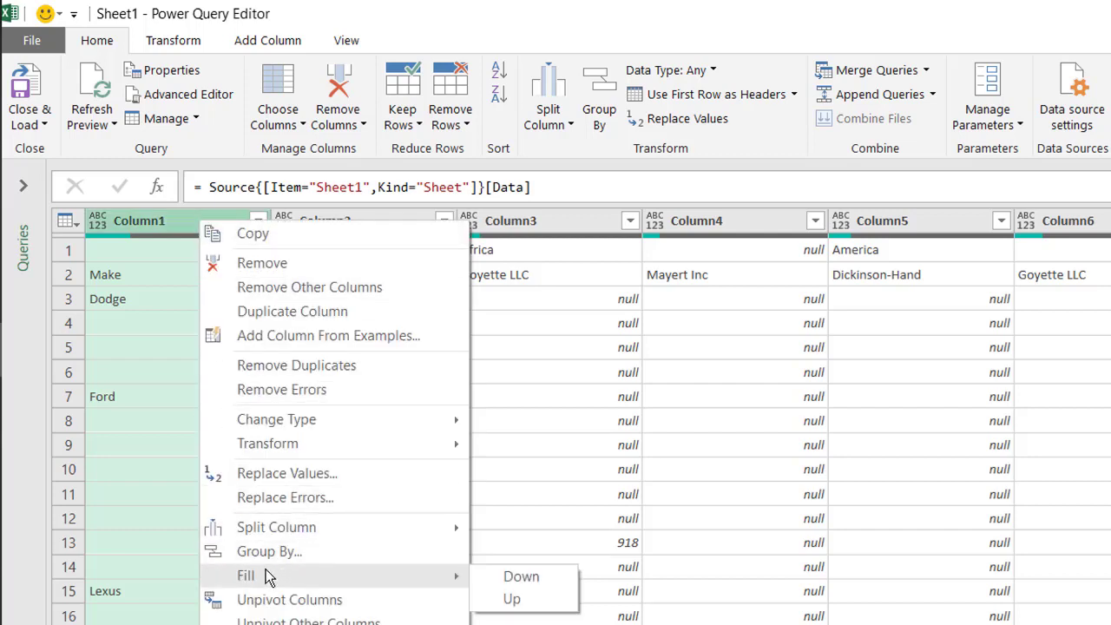
{"action": "left_click", "coordinate": [489, 583]}
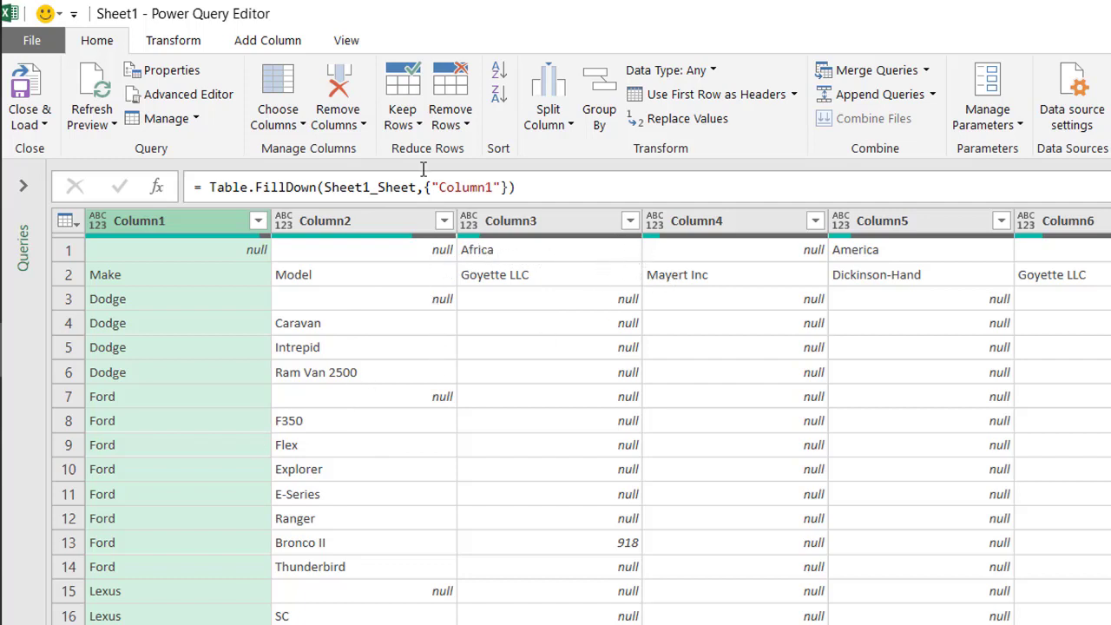
Merge Column1 and Column2 into one column named Merged, using a colon as the separator
{"action": "left_click", "coordinate": [323, 219], "text": "ctrl"}
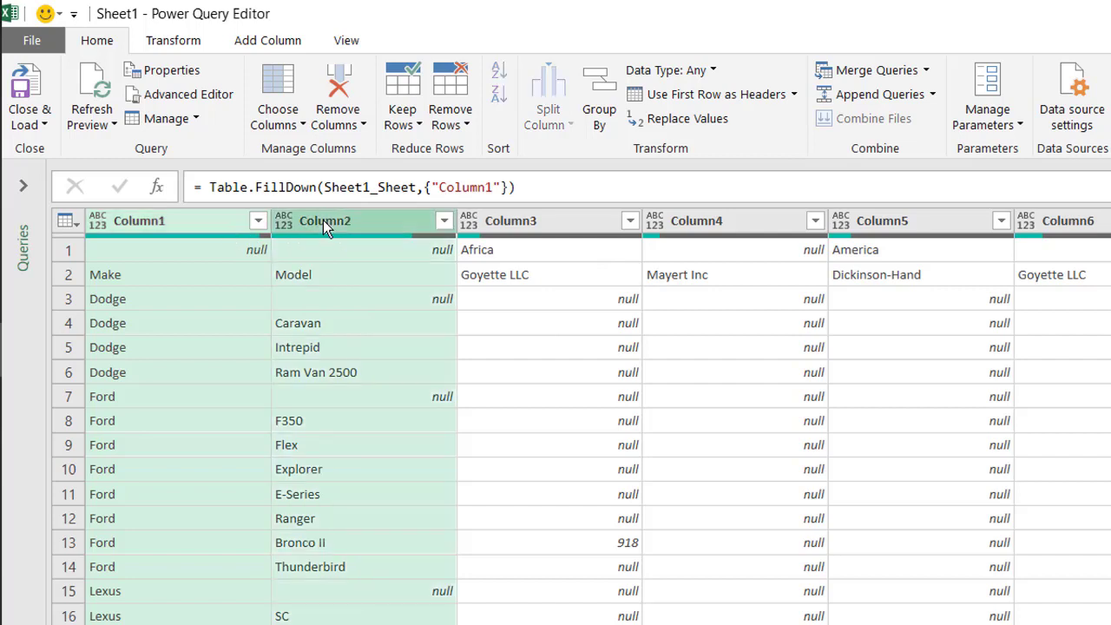
{"action": "right_click", "coordinate": [323, 220]}
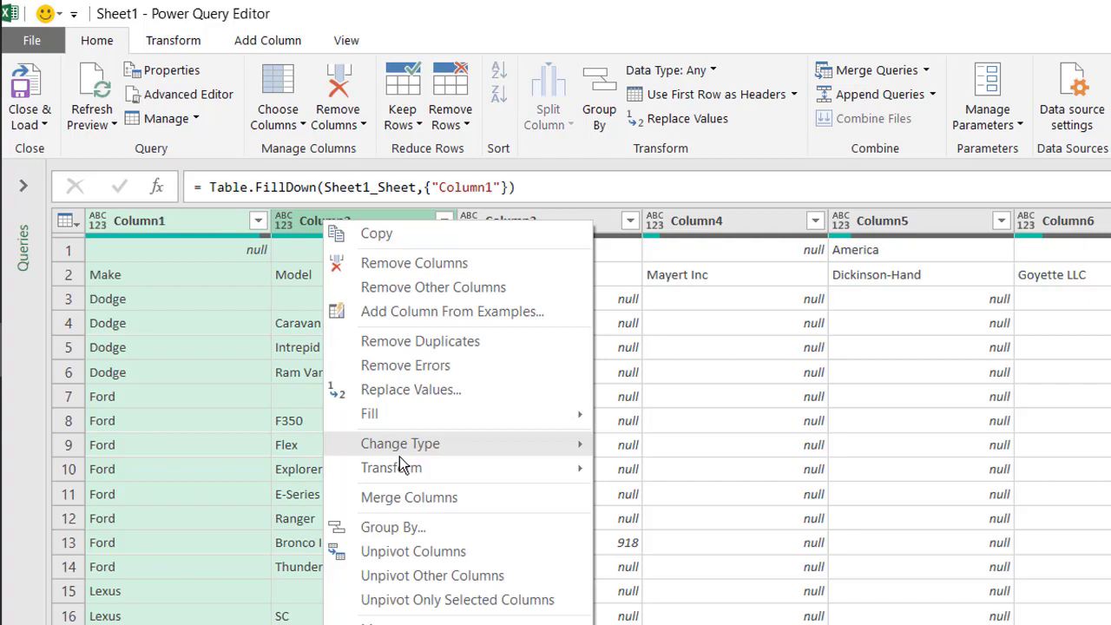
{"action": "left_click", "coordinate": [420, 497]}
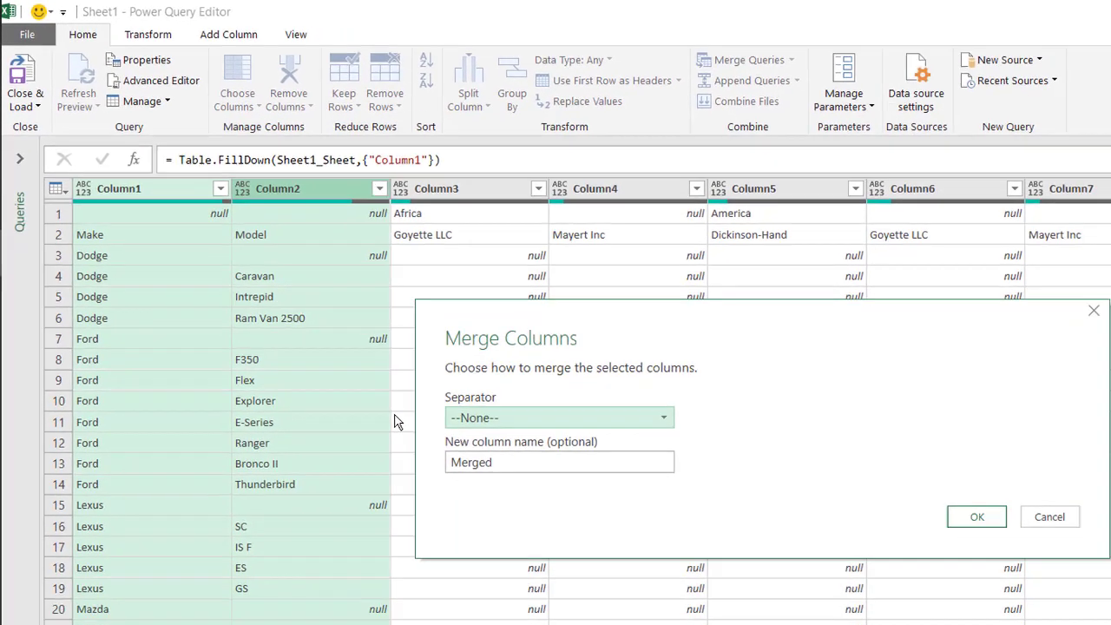
{"action": "left_click", "coordinate": [438, 386]}
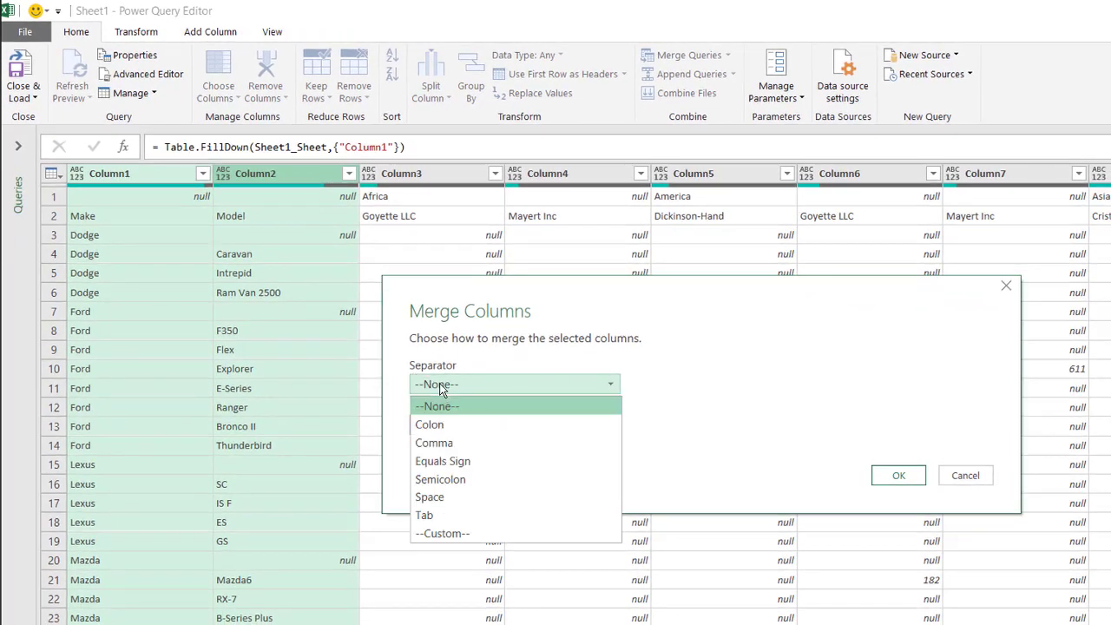
{"action": "left_click", "coordinate": [453, 426]}
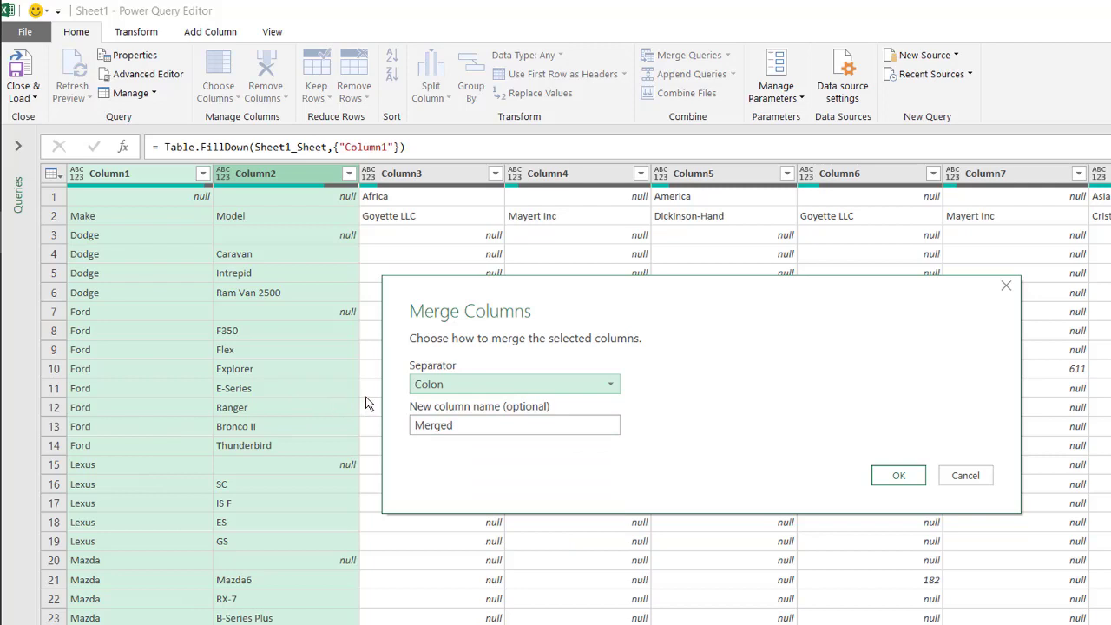
{"action": "left_click", "coordinate": [894, 477]}
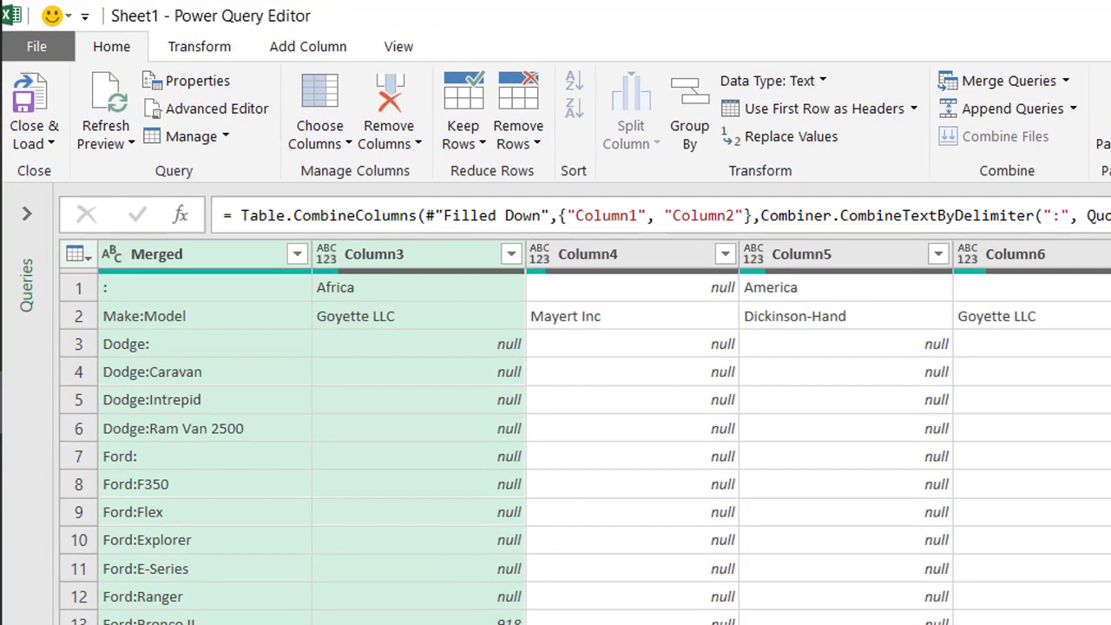
Filter the Merged column to exclude the "Grand Total:" row
{"action": "scroll", "coordinate": [585, 434], "scroll_direction": "down", "scroll_amount": 2}
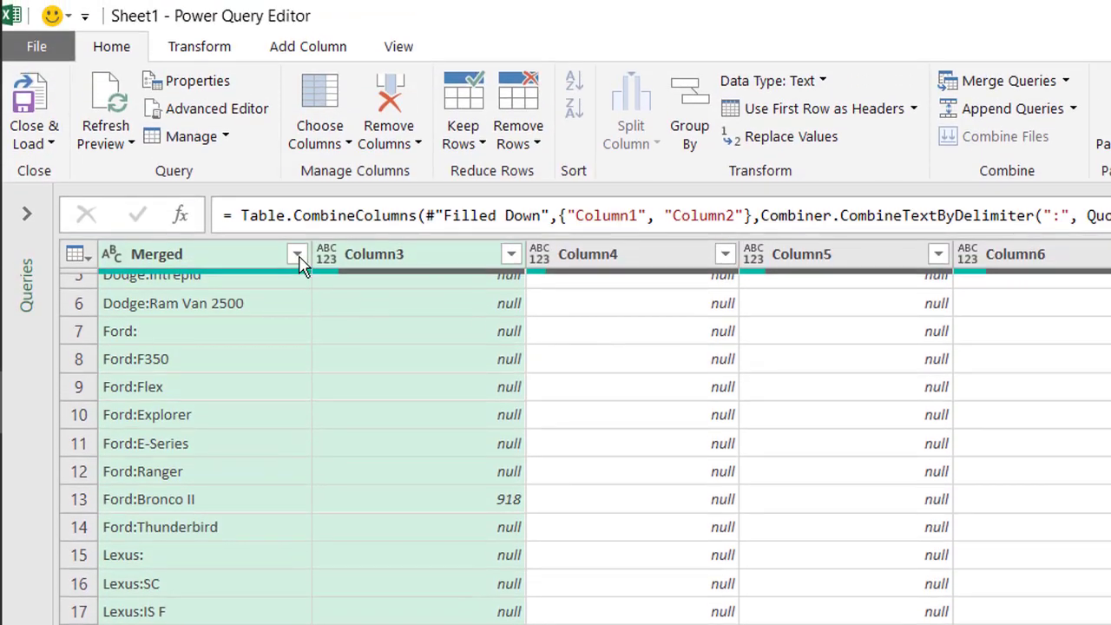
{"action": "left_click", "coordinate": [297, 254]}
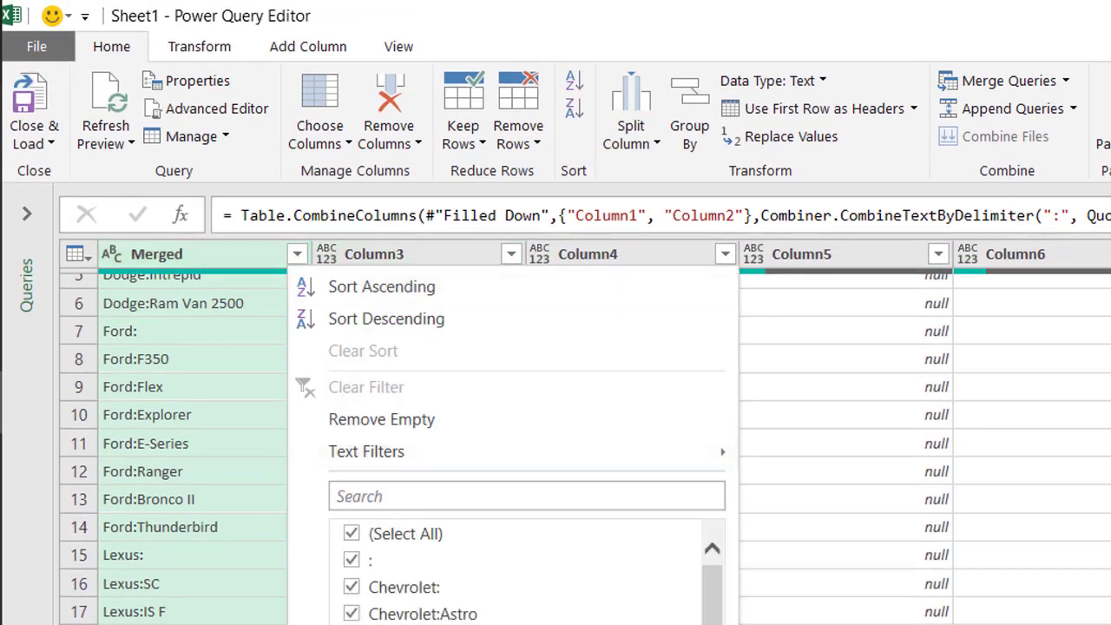
{"action": "scroll", "coordinate": [486, 573], "scroll_direction": "down", "scroll_amount": 2}
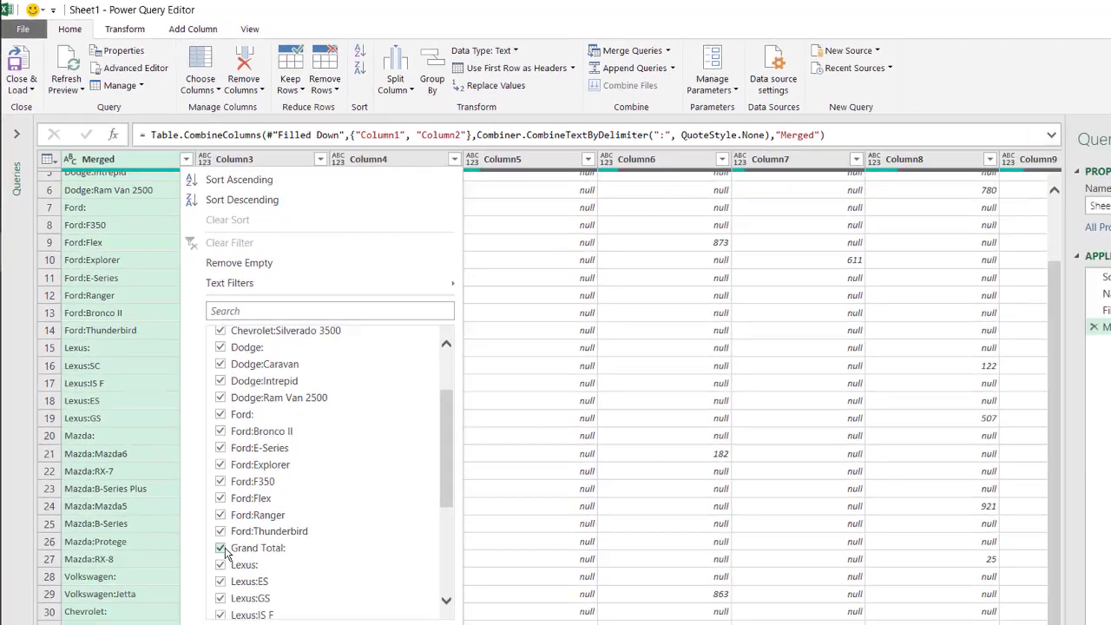
{"action": "left_click", "coordinate": [227, 509]}
{"action": "left_click", "coordinate": [337, 591]}
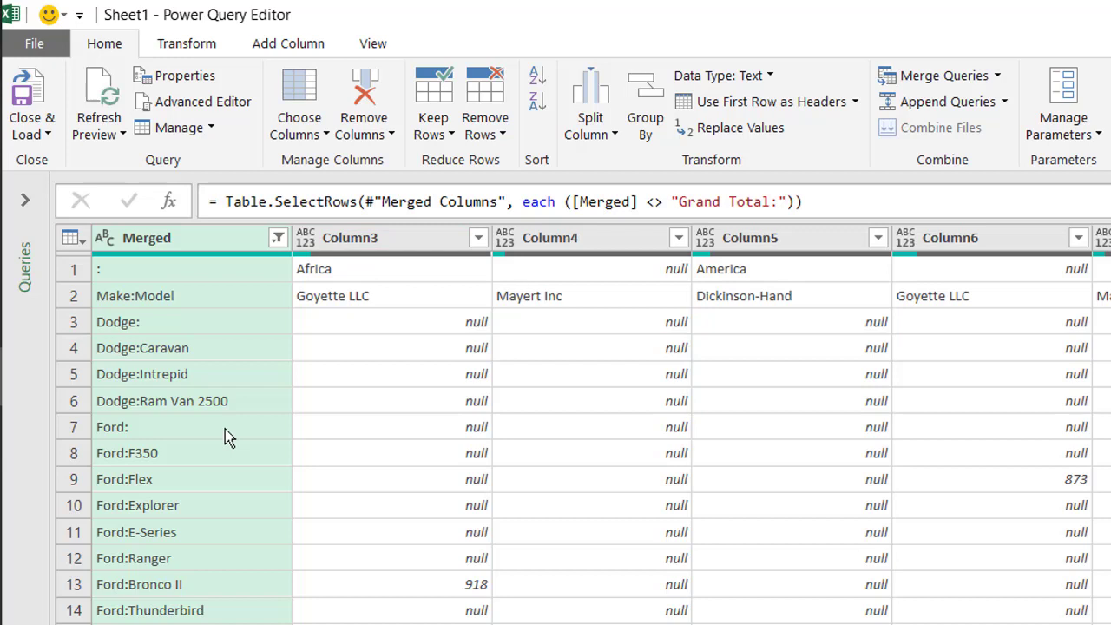
Transpose the table and fill Column1 down so each region repeats in the empty cells below it
{"action": "left_click", "coordinate": [191, 46]}
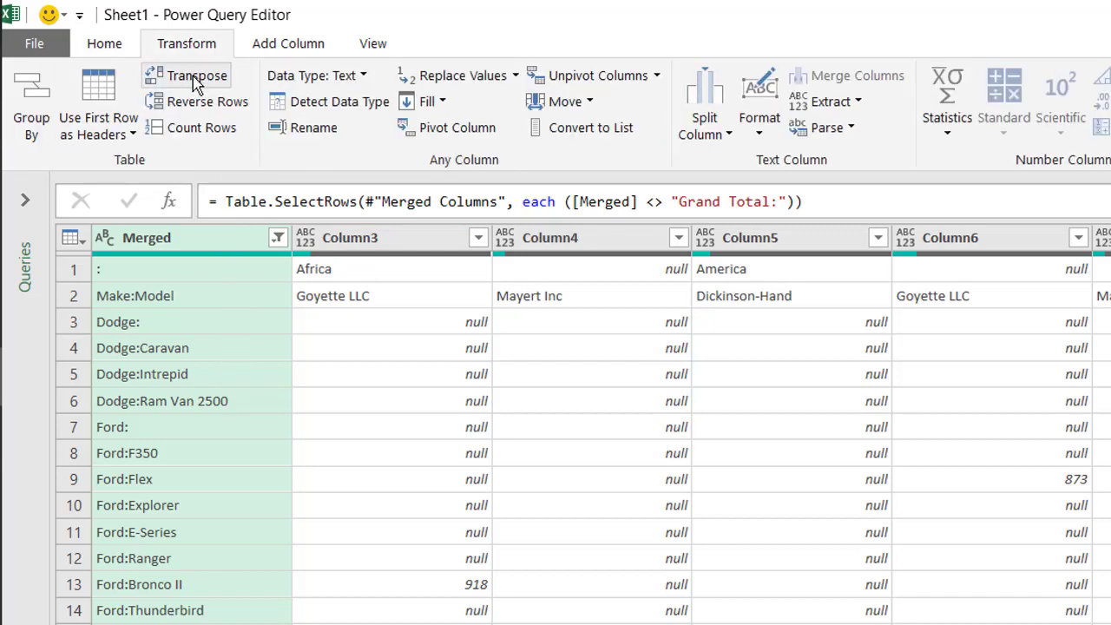
{"action": "left_click", "coordinate": [196, 78]}
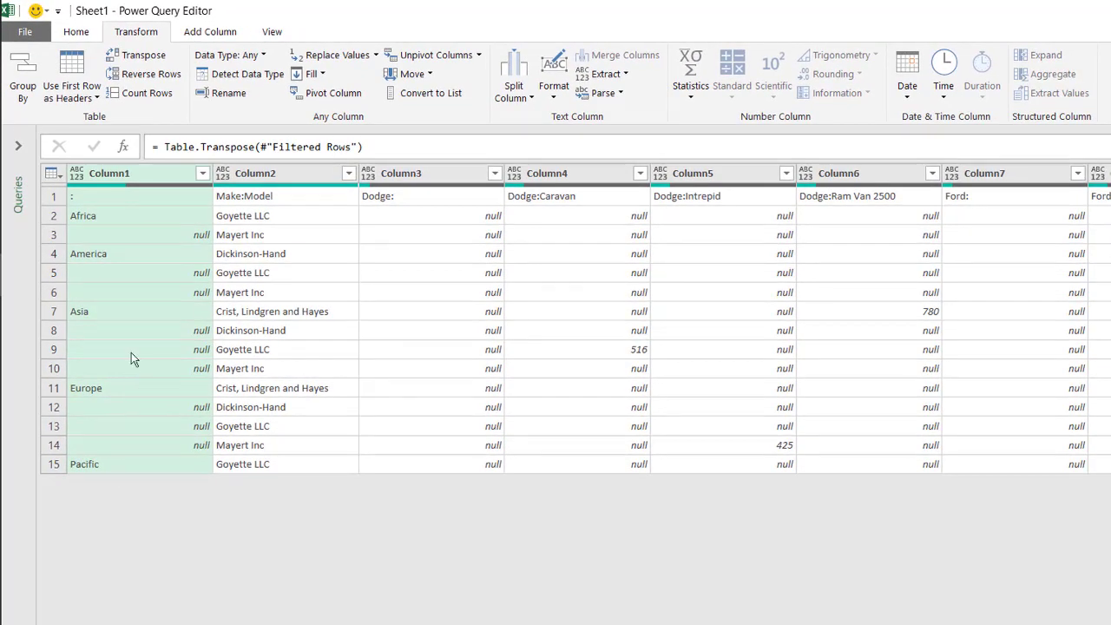
{"action": "right_click", "coordinate": [142, 176]}
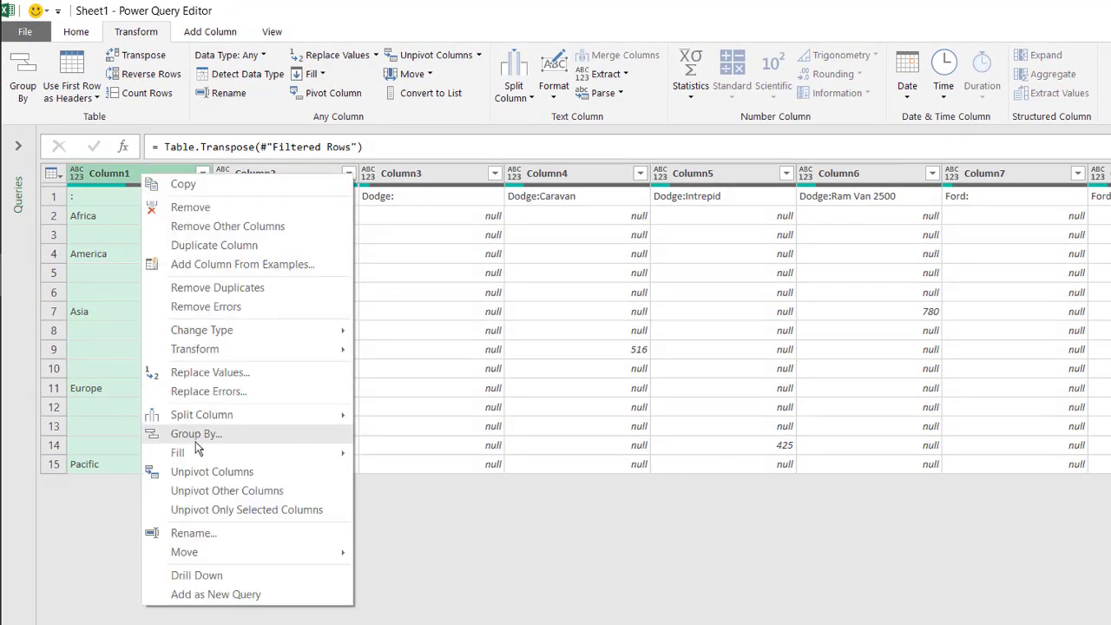
{"action": "left_click", "coordinate": [359, 452]}
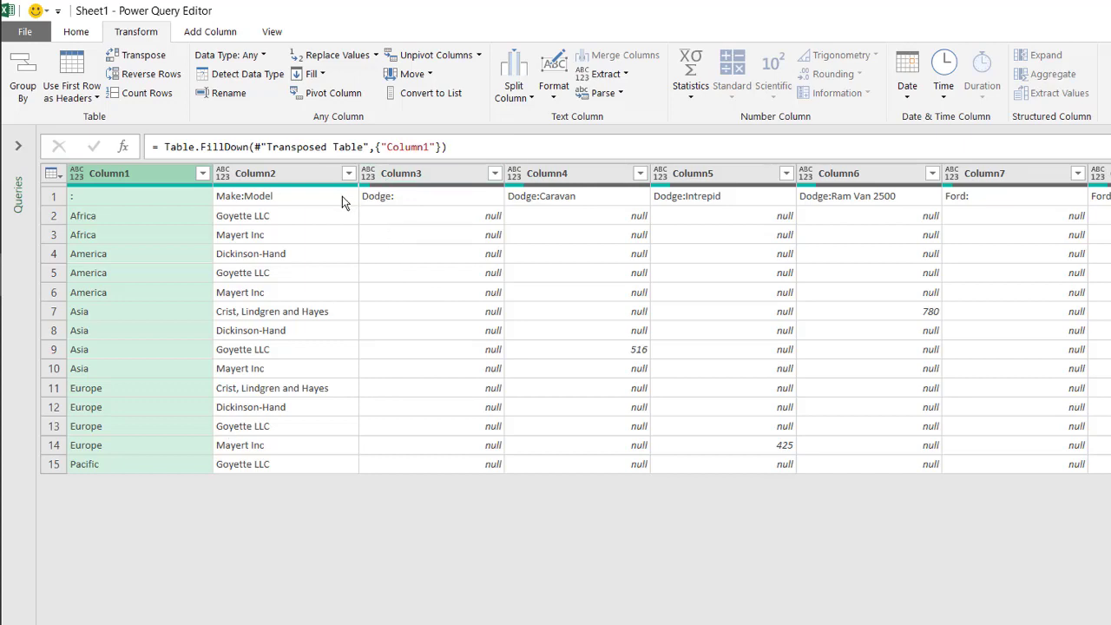
Select Column1 and Column2 together, and try transposing the table back to its previous orientation
{"action": "left_click", "coordinate": [300, 179], "text": "ctrl"}
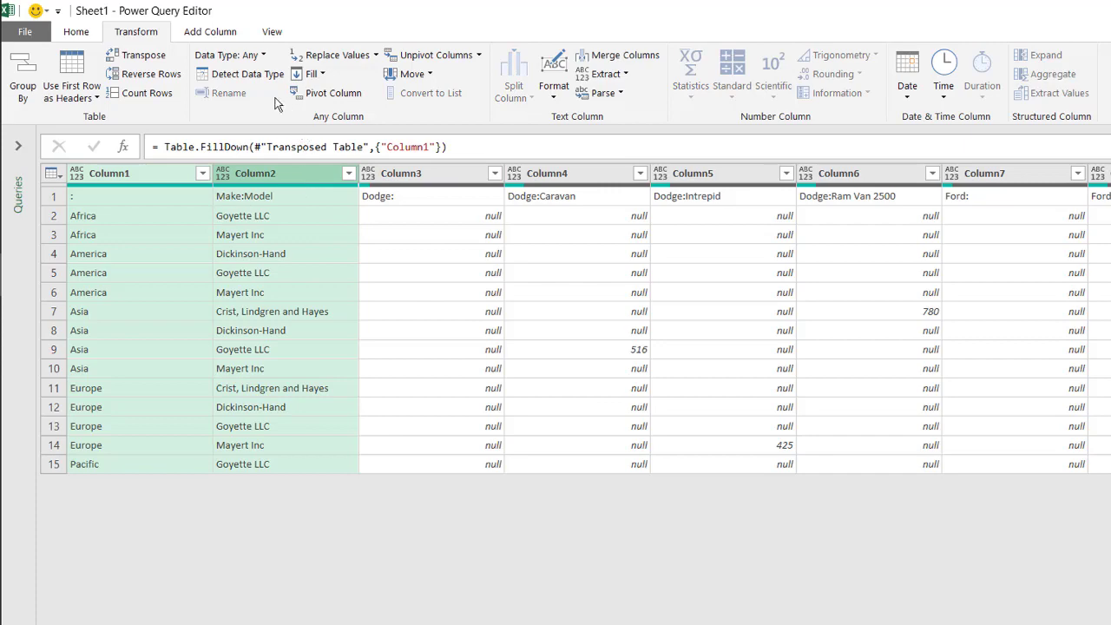
{"action": "left_click", "coordinate": [146, 55]}
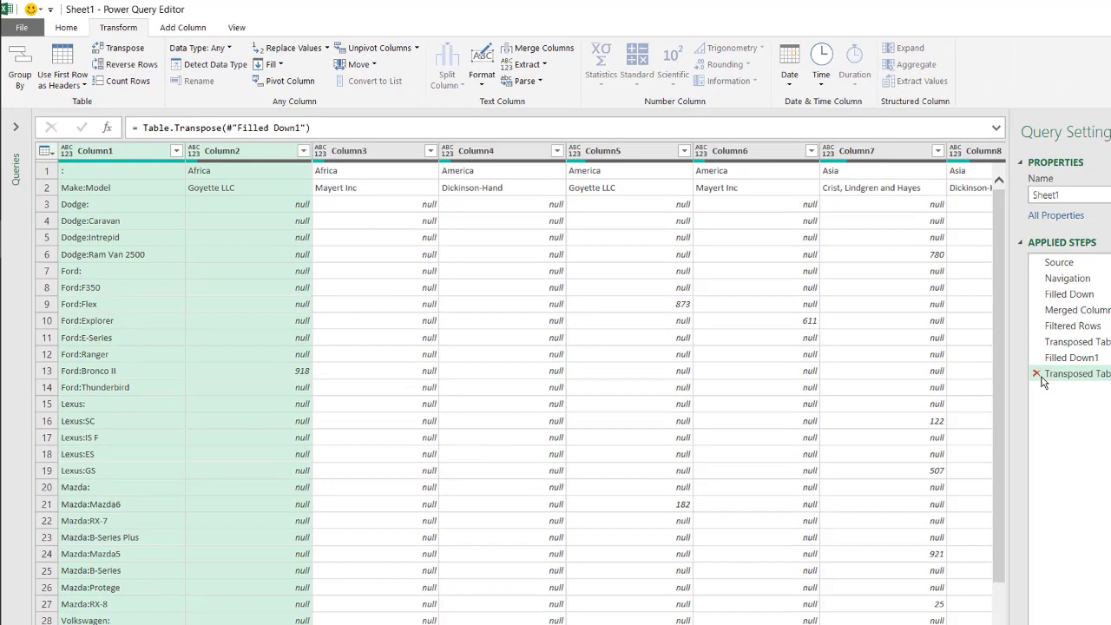
{"action": "left_click", "coordinate": [944, 340]}
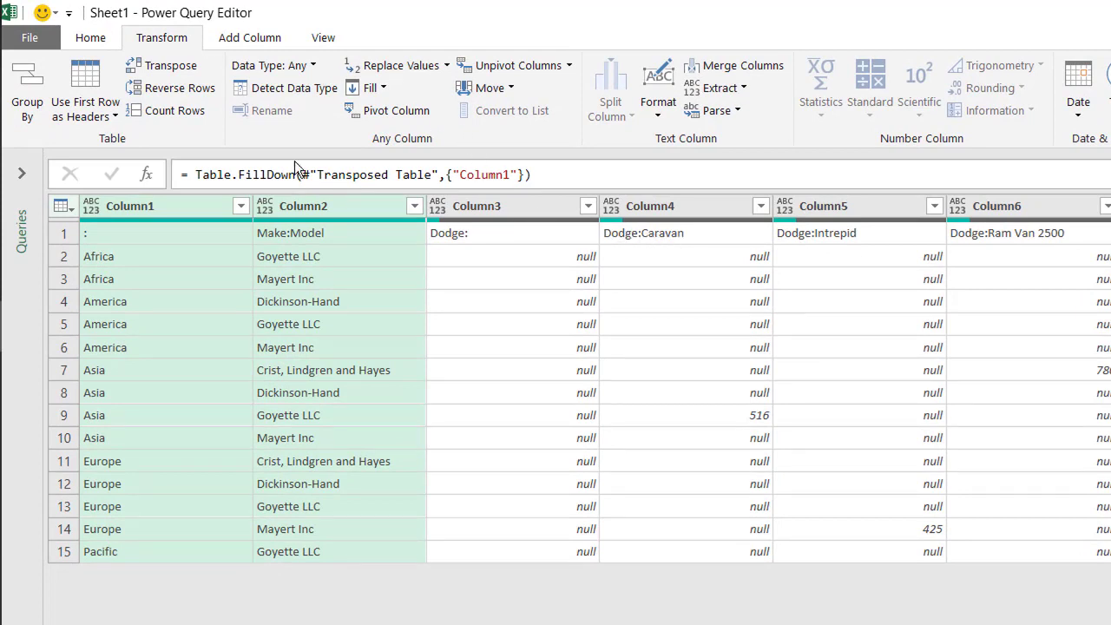
Promote the first row to headers and unpivot all columns other than the ":" and Make:Model columns
{"action": "left_click", "coordinate": [86, 107]}
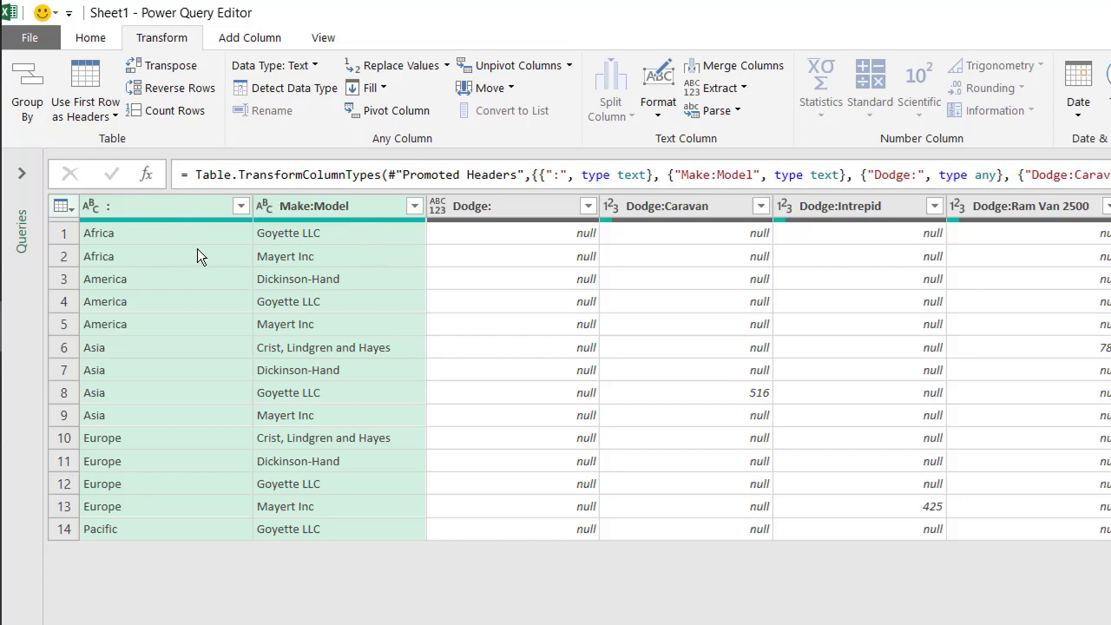
{"action": "right_click", "coordinate": [333, 202]}
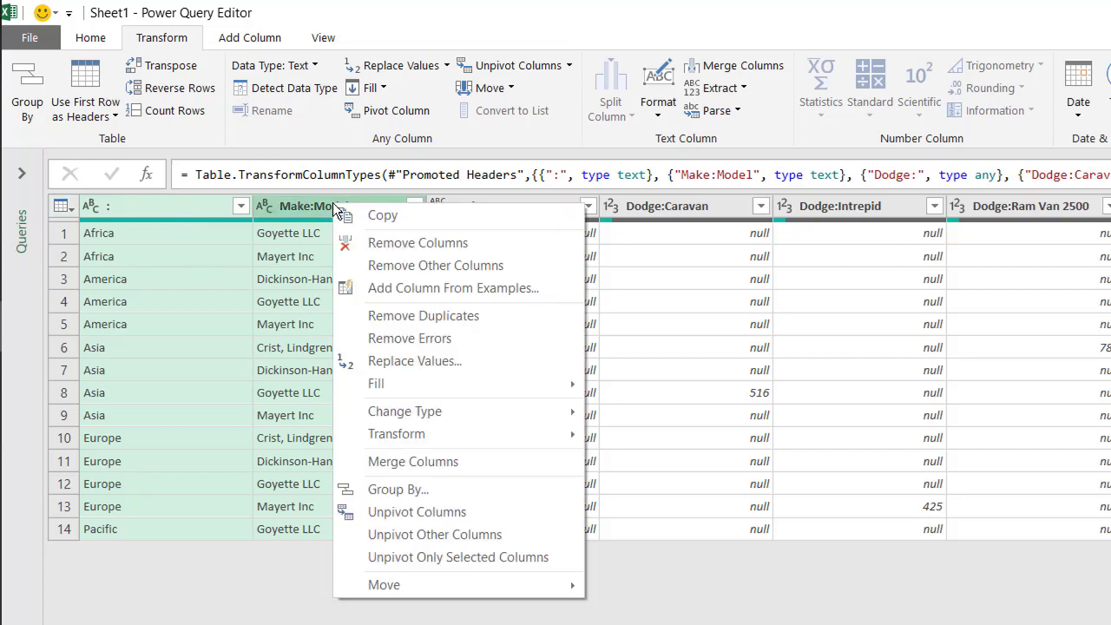
{"action": "left_click", "coordinate": [436, 535]}
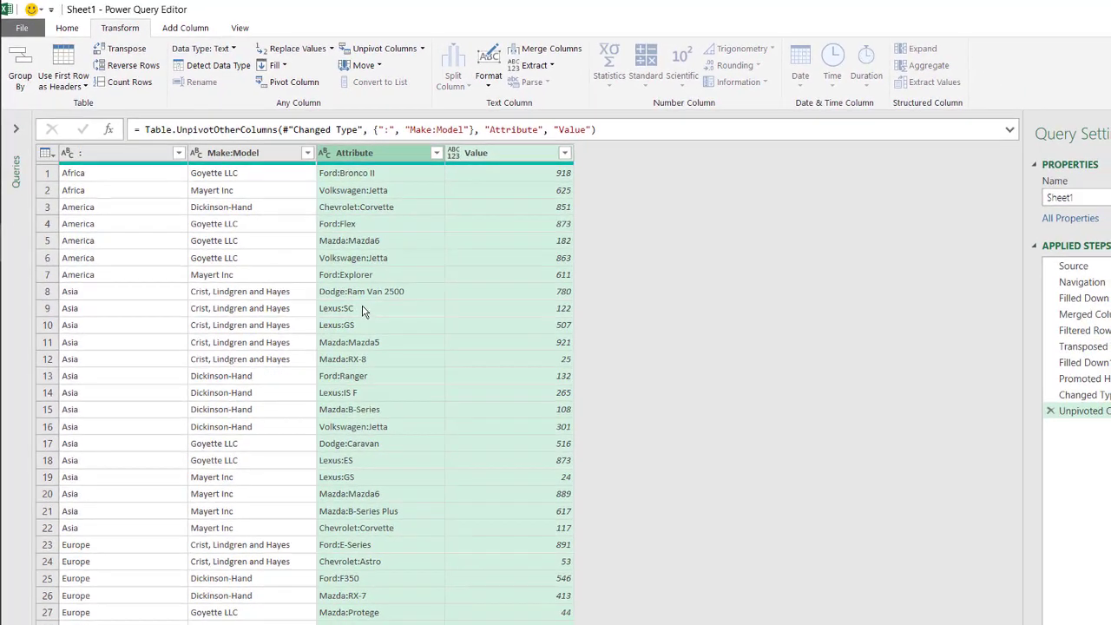
Split the Attribute column by the colon delimiter at each occurrence
{"action": "left_click", "coordinate": [379, 154]}
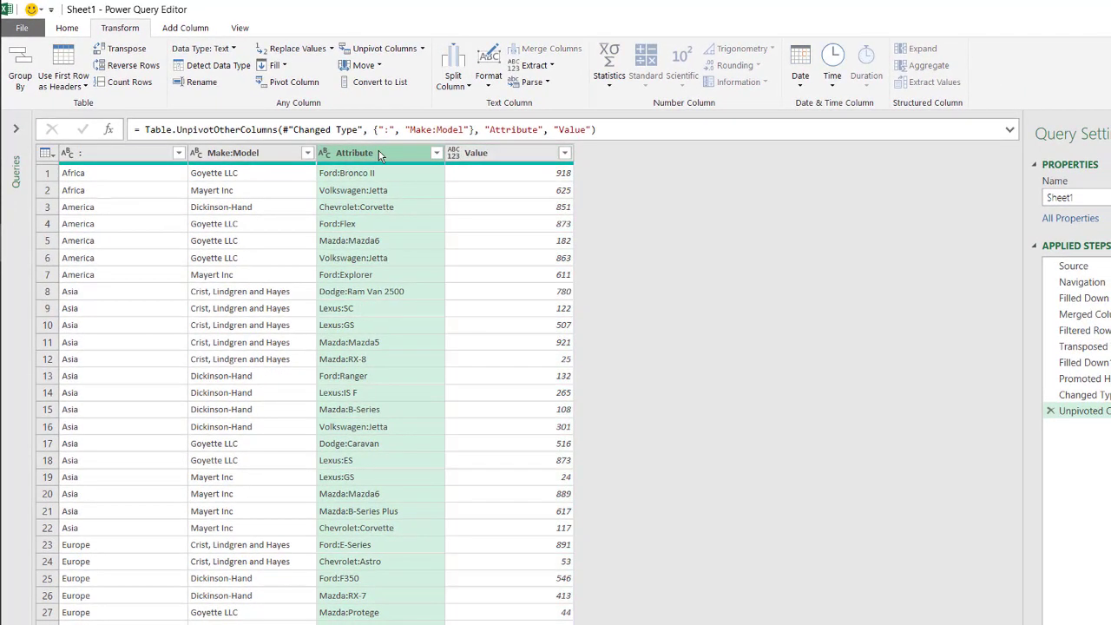
{"action": "right_click", "coordinate": [379, 154]}
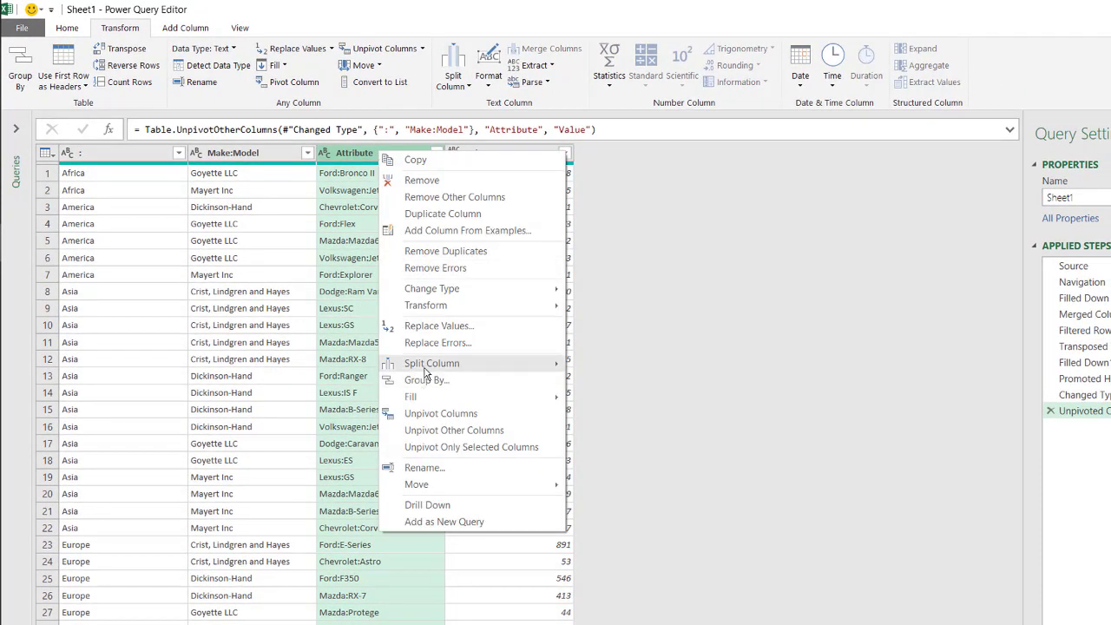
{"action": "mouse_move", "coordinate": [425, 372]}
{"action": "left_click", "coordinate": [589, 368]}
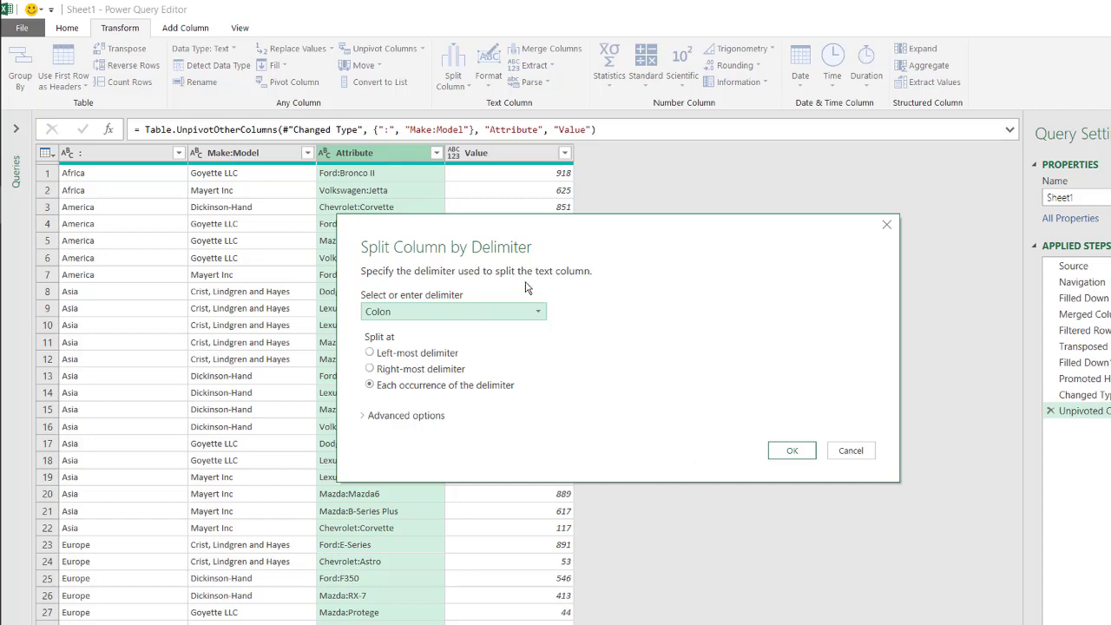
{"action": "left_click", "coordinate": [789, 451]}
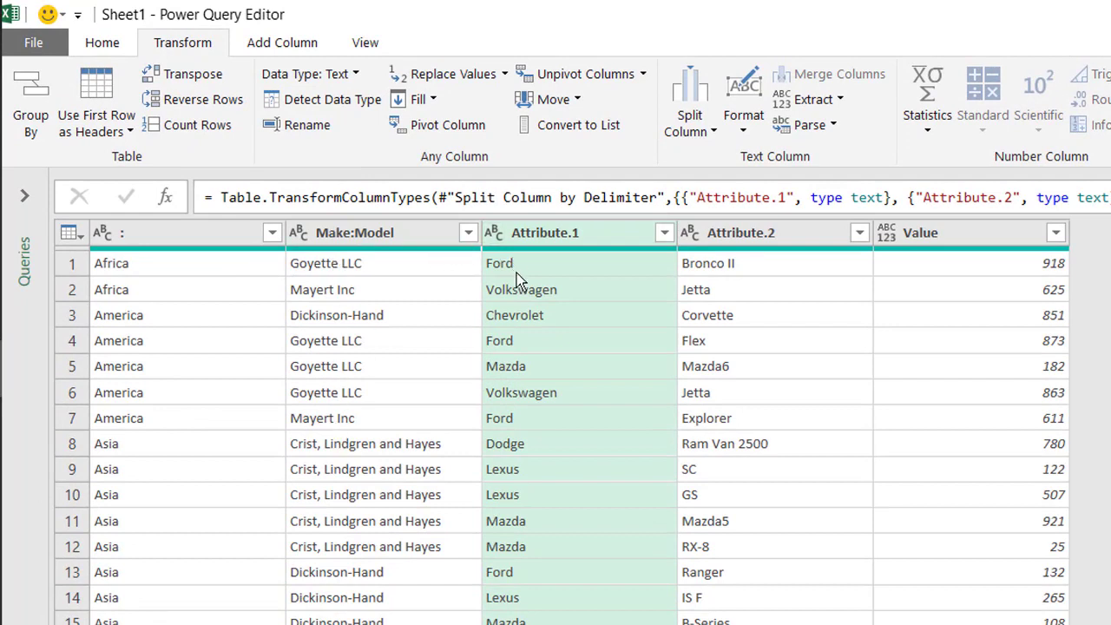
{"action": "left_click", "coordinate": [750, 370]}
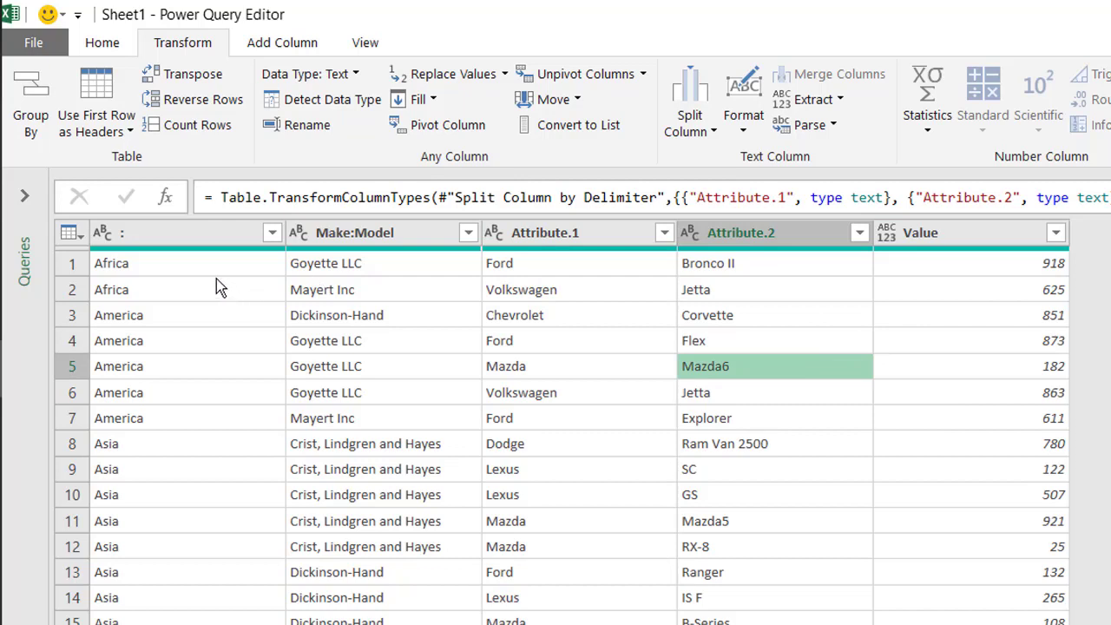
Rename the ":" column to Region and the Make:Model column to Vendor
{"action": "double_click", "coordinate": [176, 236]}
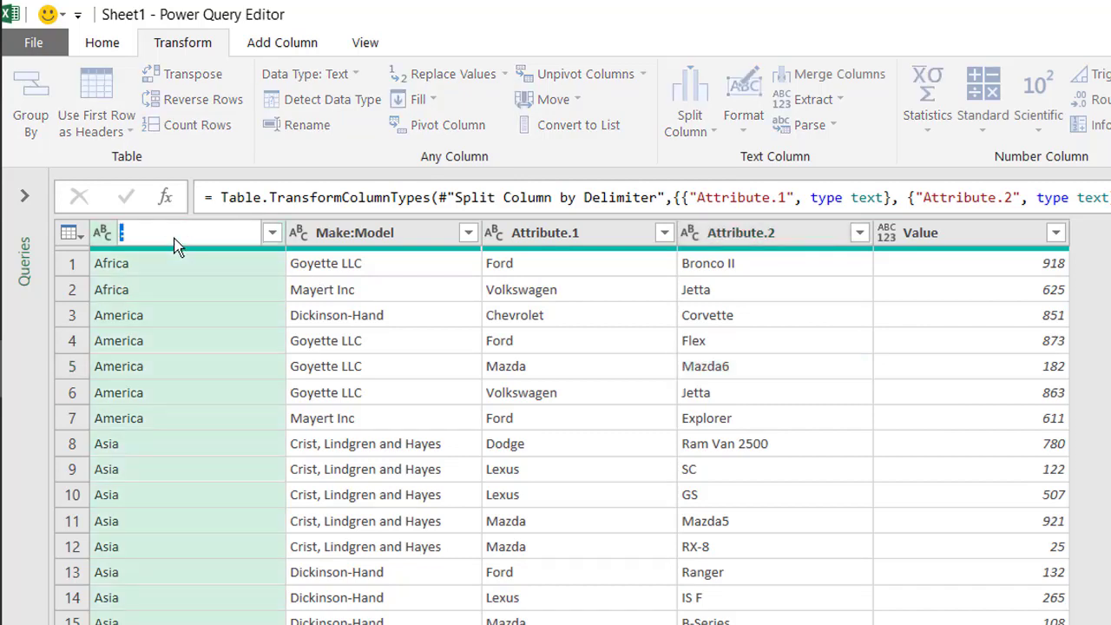
{"action": "type", "text": "Region"}
{"action": "key", "text": "Return"}
{"action": "double_click", "coordinate": [339, 232]}
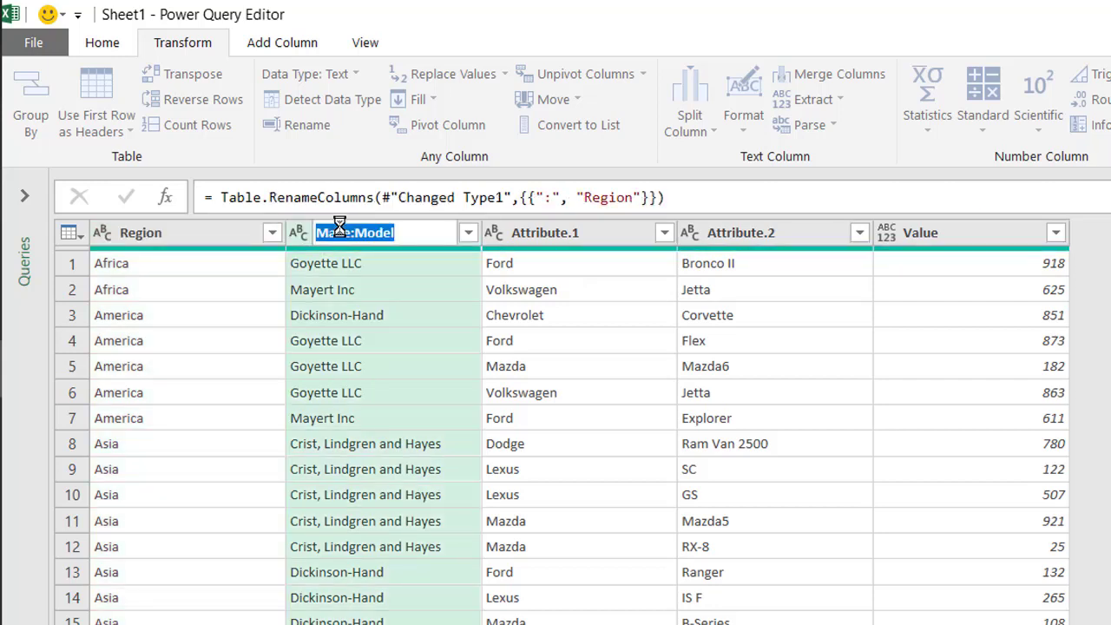
{"action": "type", "text": "Vendor"}
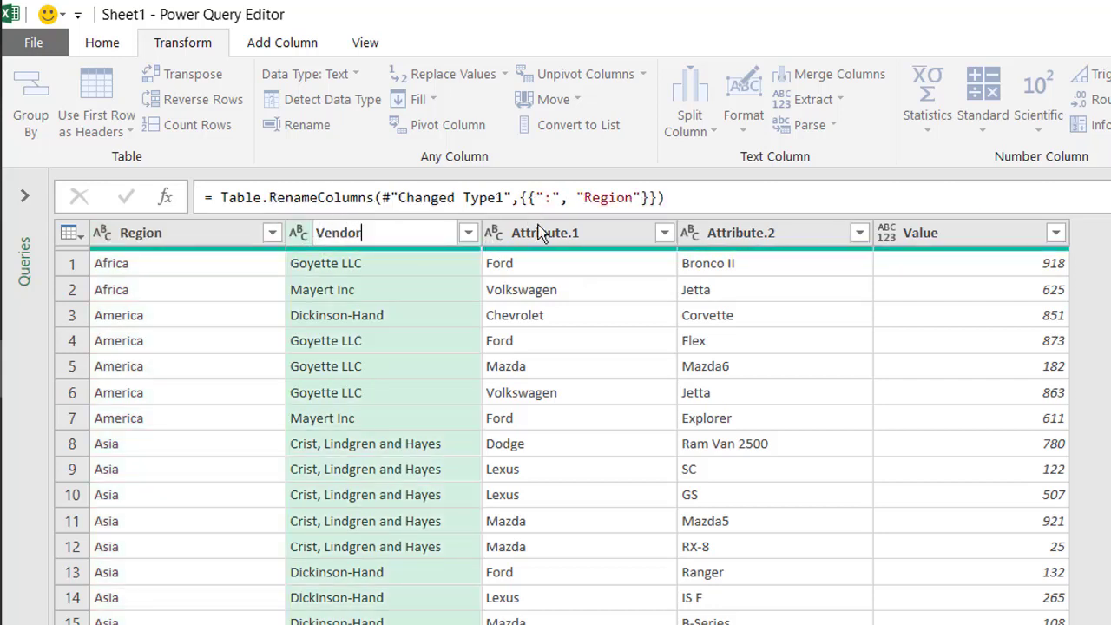
{"action": "key", "text": "Return"}
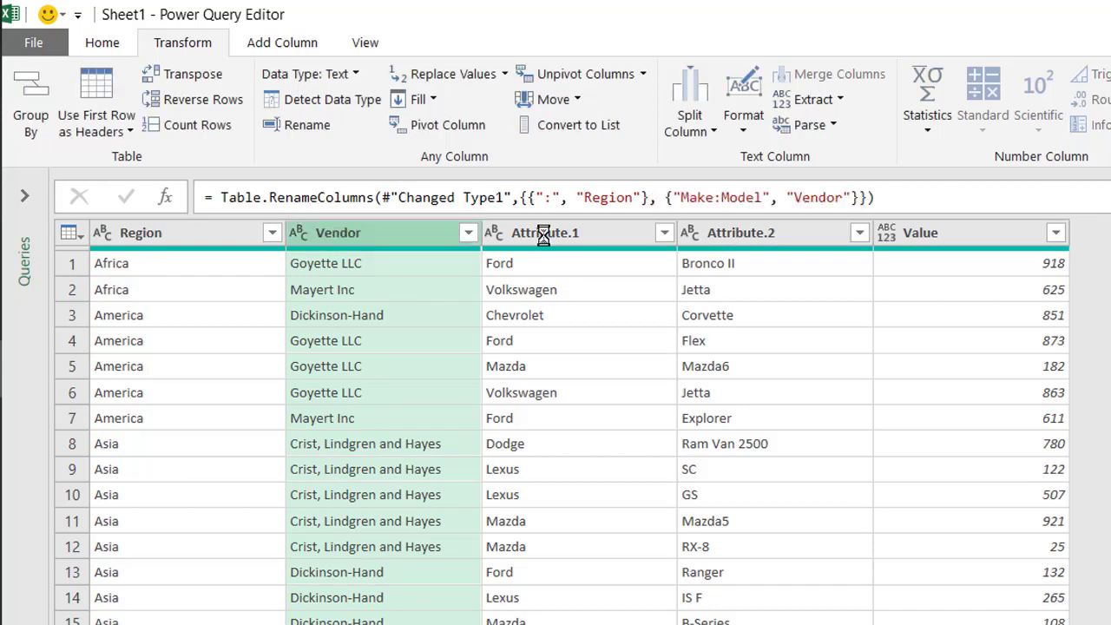
Rename the Attribute.1 column to Make and the Attribute.2 column to Model
{"action": "double_click", "coordinate": [544, 232]}
{"action": "type", "text": "M"}
{"action": "key", "text": "BackSpace"}
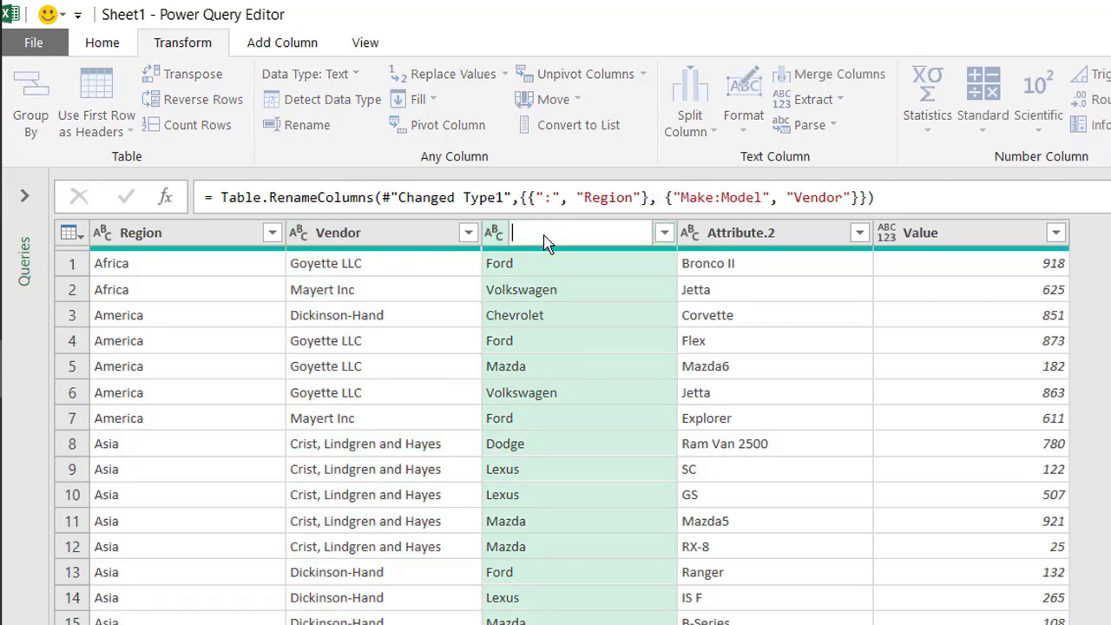
{"action": "type", "text": "Make"}
{"action": "double_click", "coordinate": [712, 235]}
{"action": "left_click", "coordinate": [756, 235]}
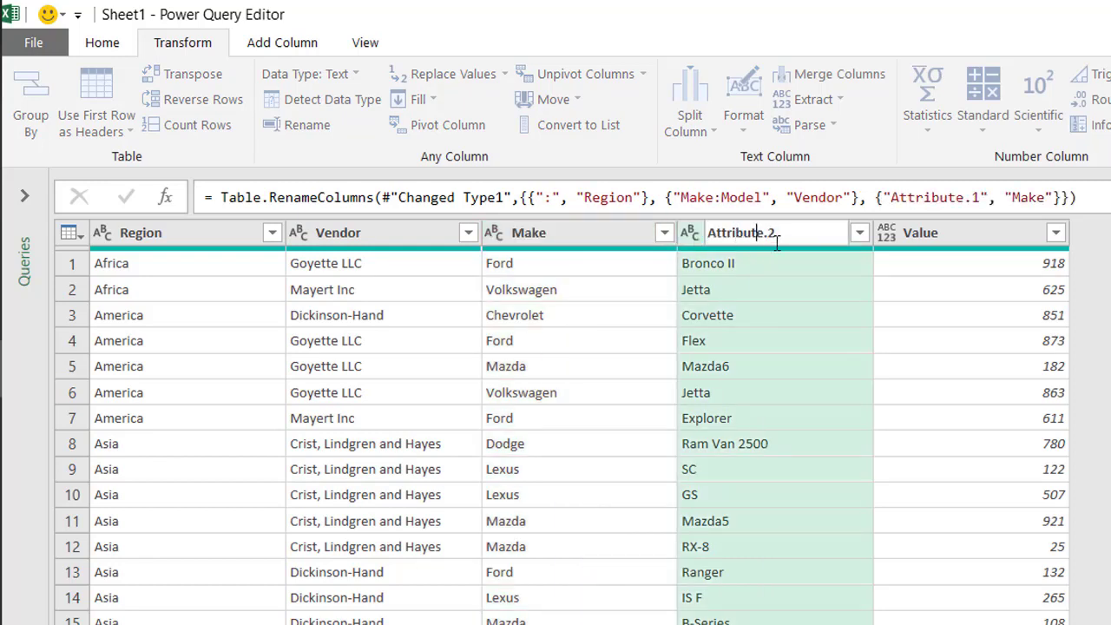
{"action": "double_click", "coordinate": [727, 232]}
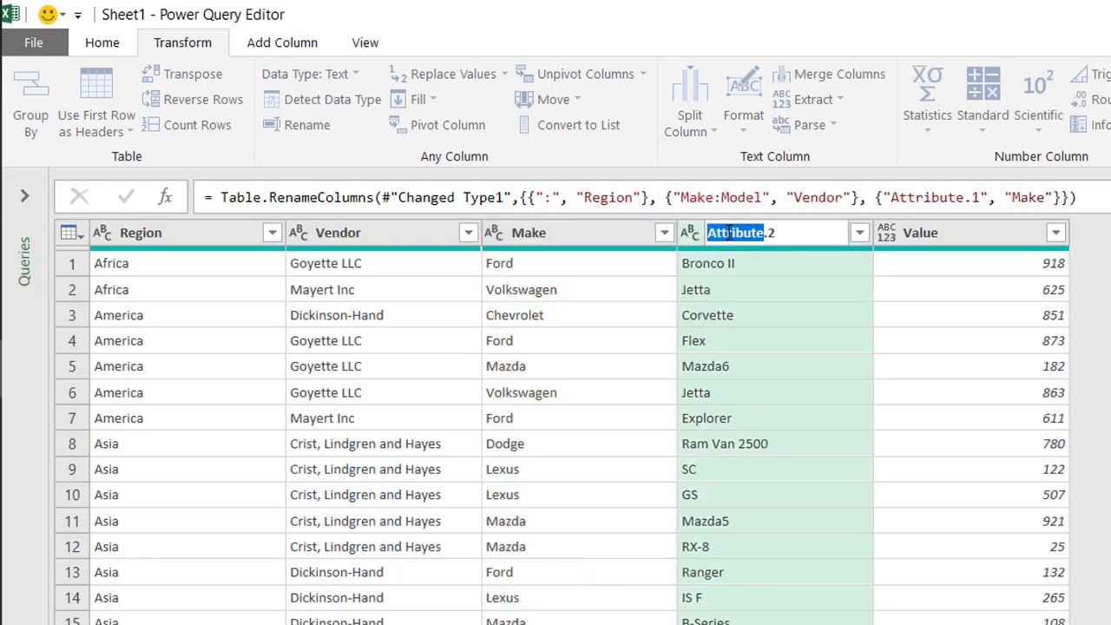
{"action": "key", "text": "BackSpace"}
{"action": "type", "text": "Model"}
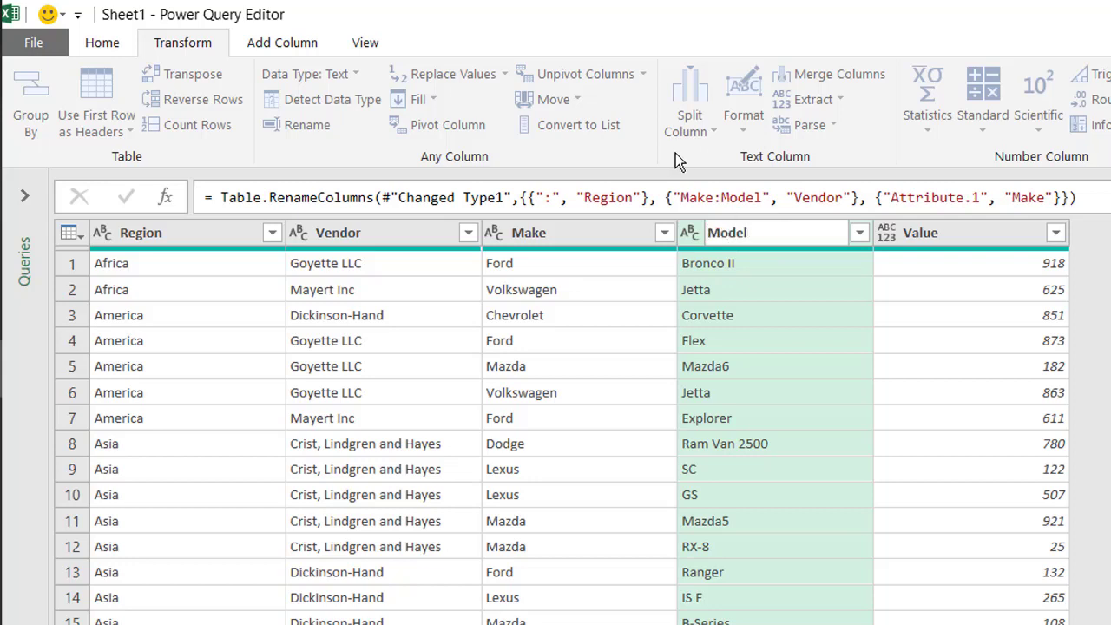
Rename the Value column to Qty
{"action": "left_click", "coordinate": [918, 233]}
{"action": "double_click", "coordinate": [920, 233]}
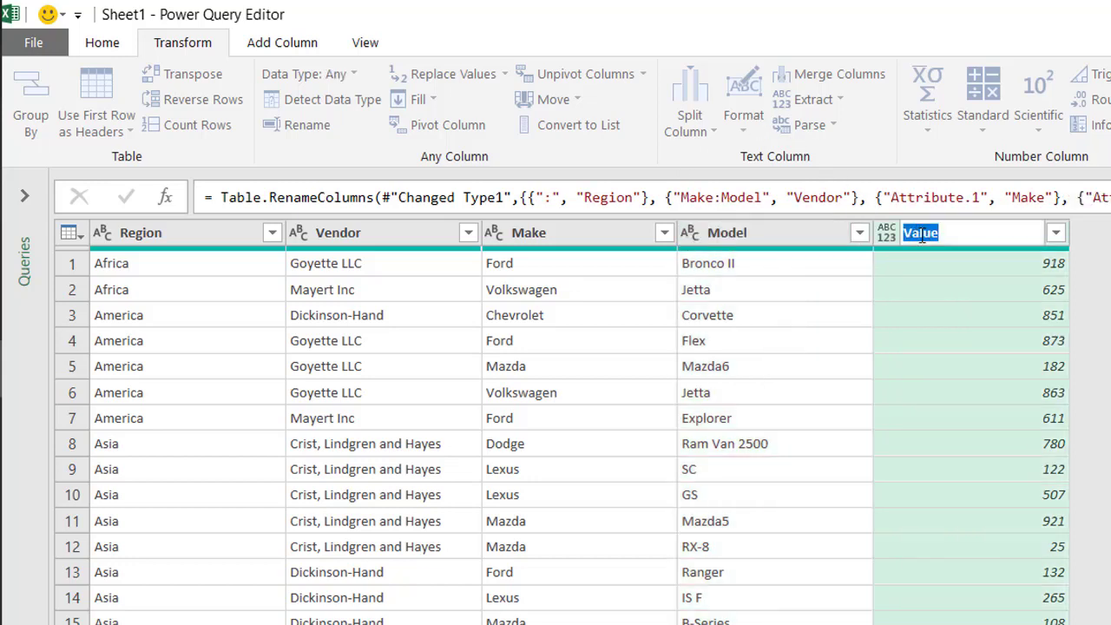
{"action": "type", "text": "Qty"}
{"action": "key", "text": "Return"}
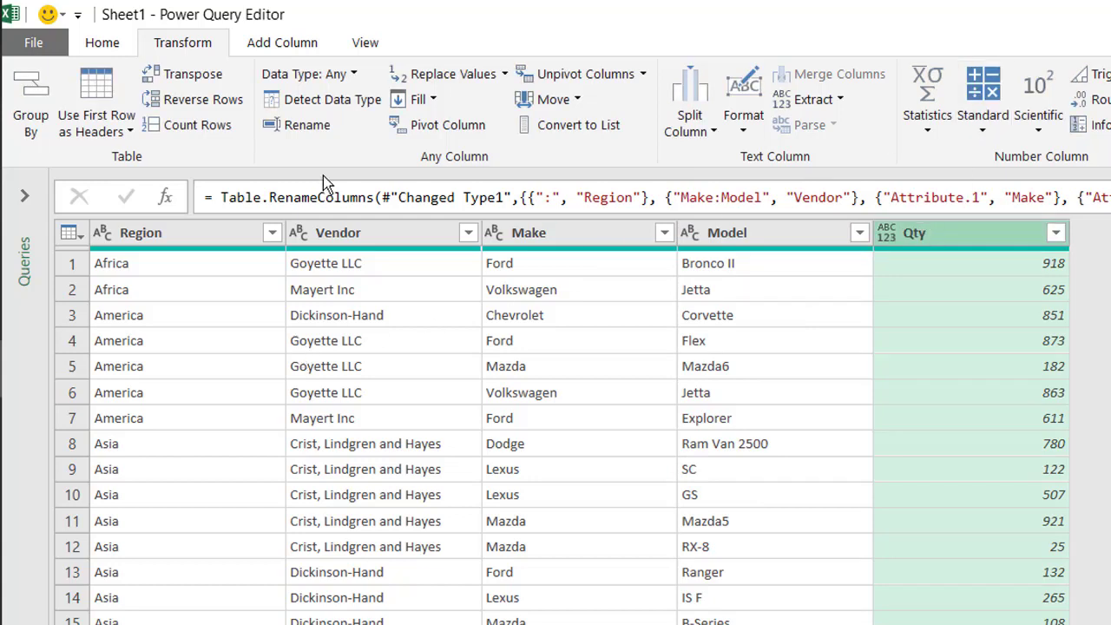
Close the query editor and load the reshaped table into the workbook
{"action": "left_click", "coordinate": [97, 43]}
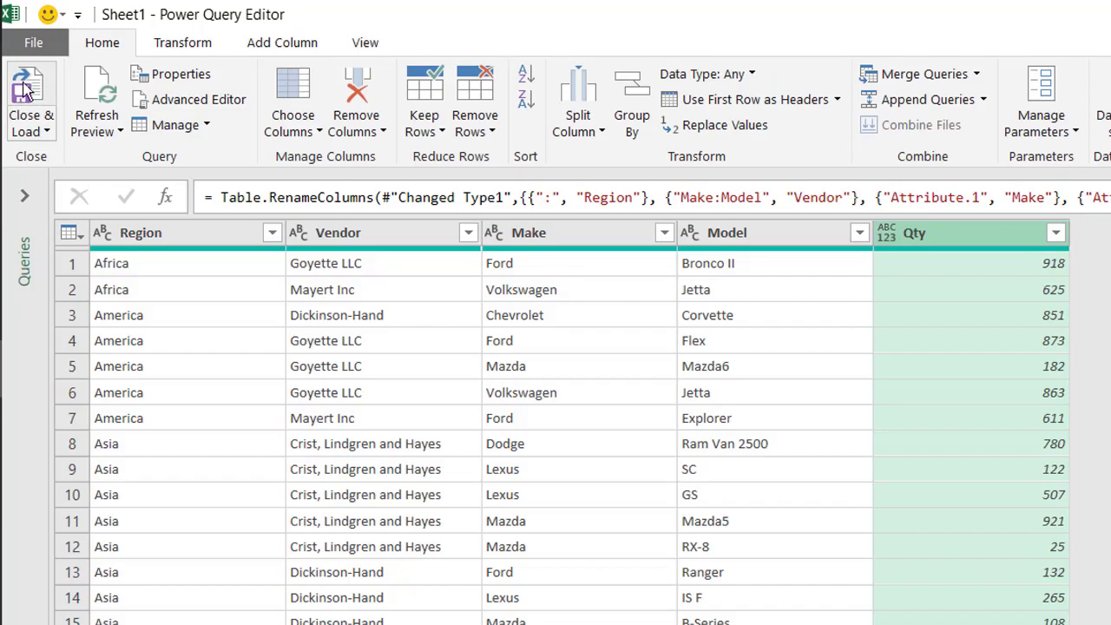